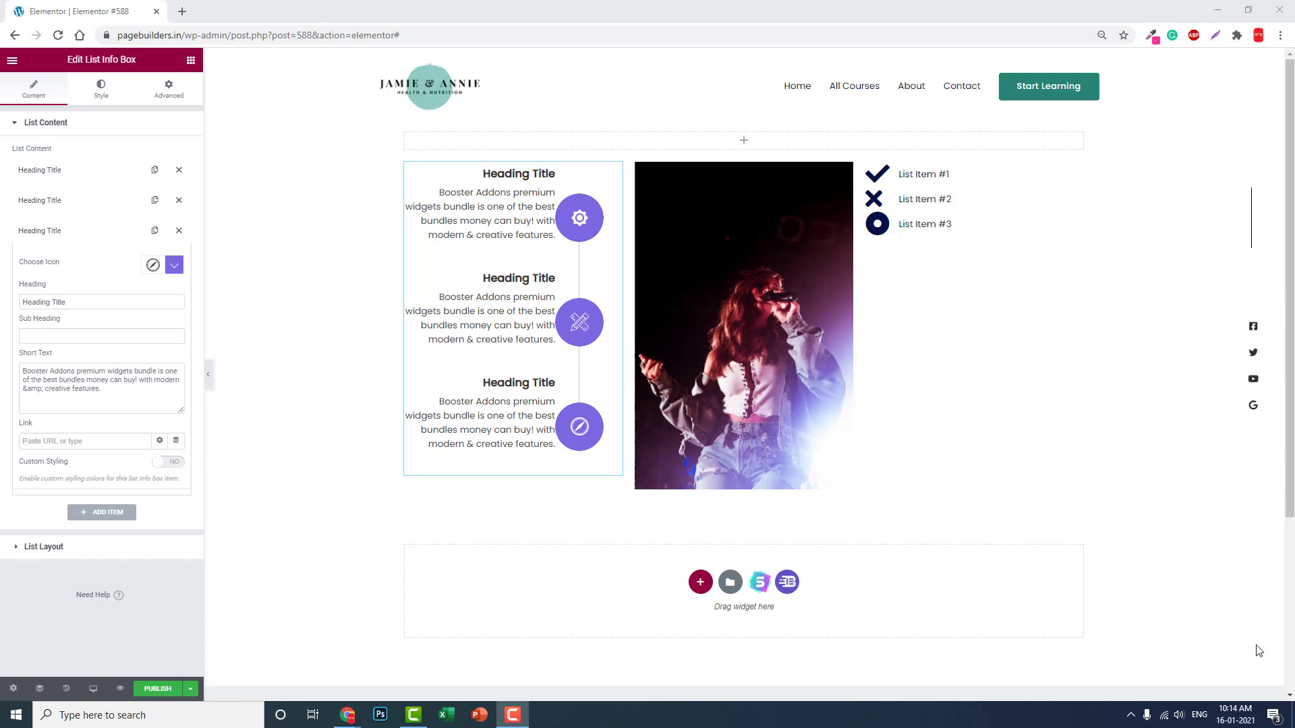
# - Open the widget library and scroll down through the Pro and General widgets
pyautogui.click(191, 60)
pyautogui.scroll(-5, 82, 221)
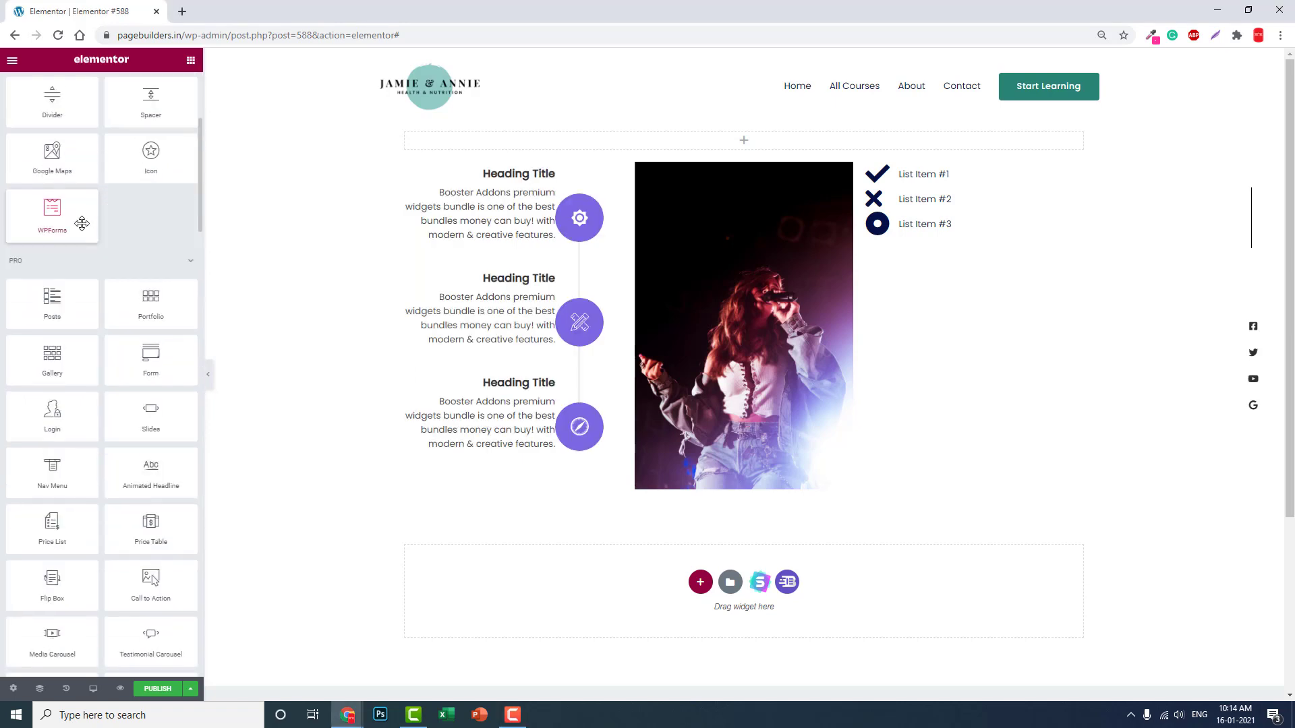
pyautogui.scroll(-3, 82, 224)
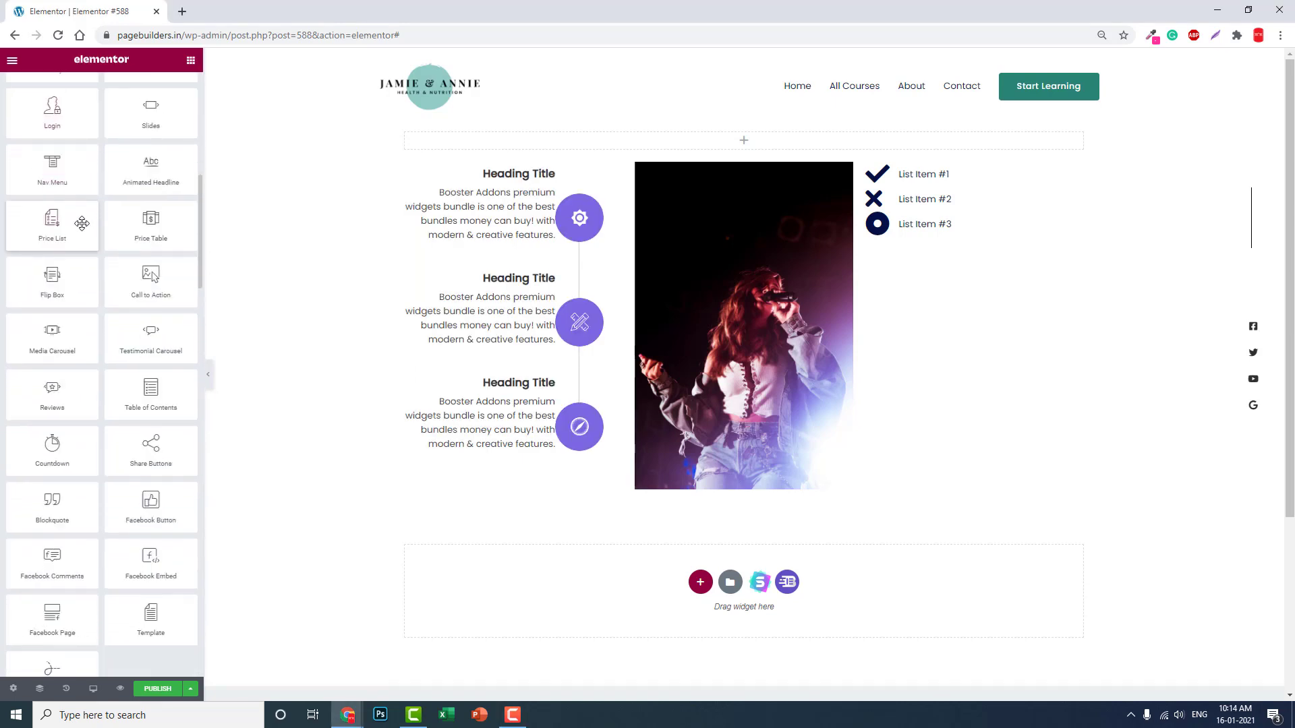
pyautogui.scroll(-6, 81, 213)
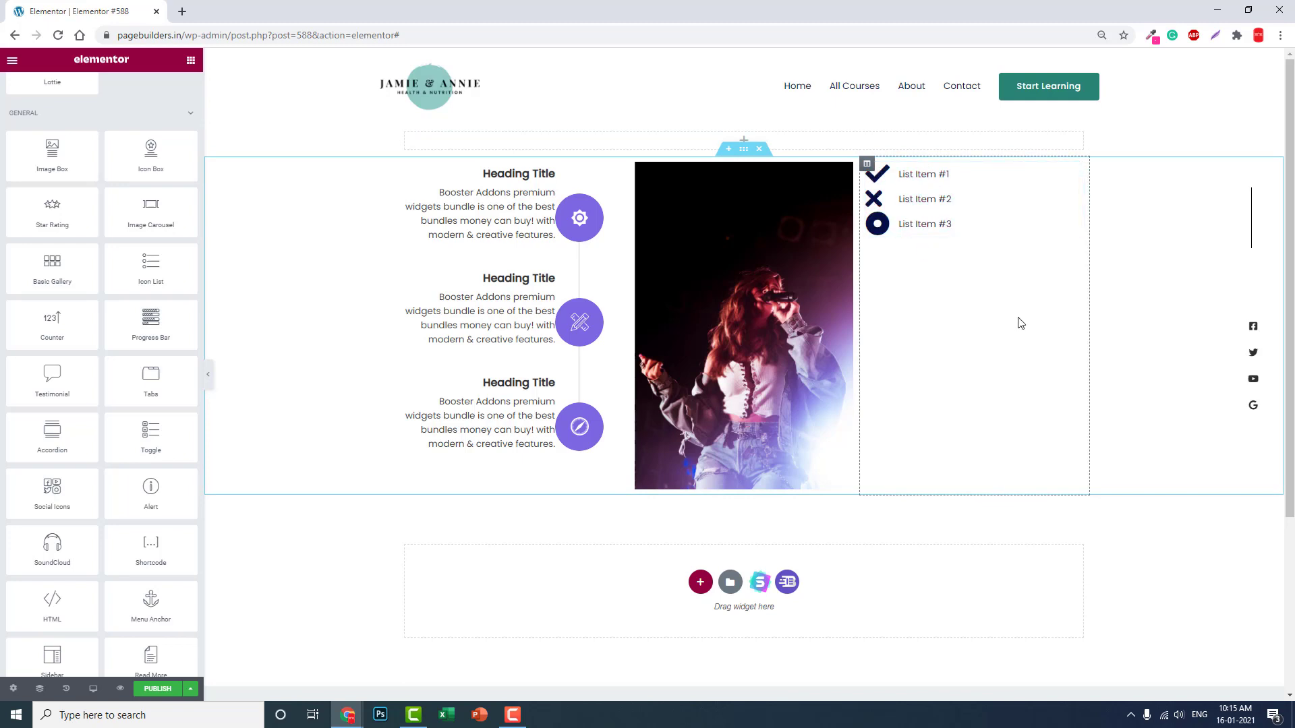
# - Change List Item #1's icon in the icon list from the check mark to Chart pie
pyautogui.click(938, 201)
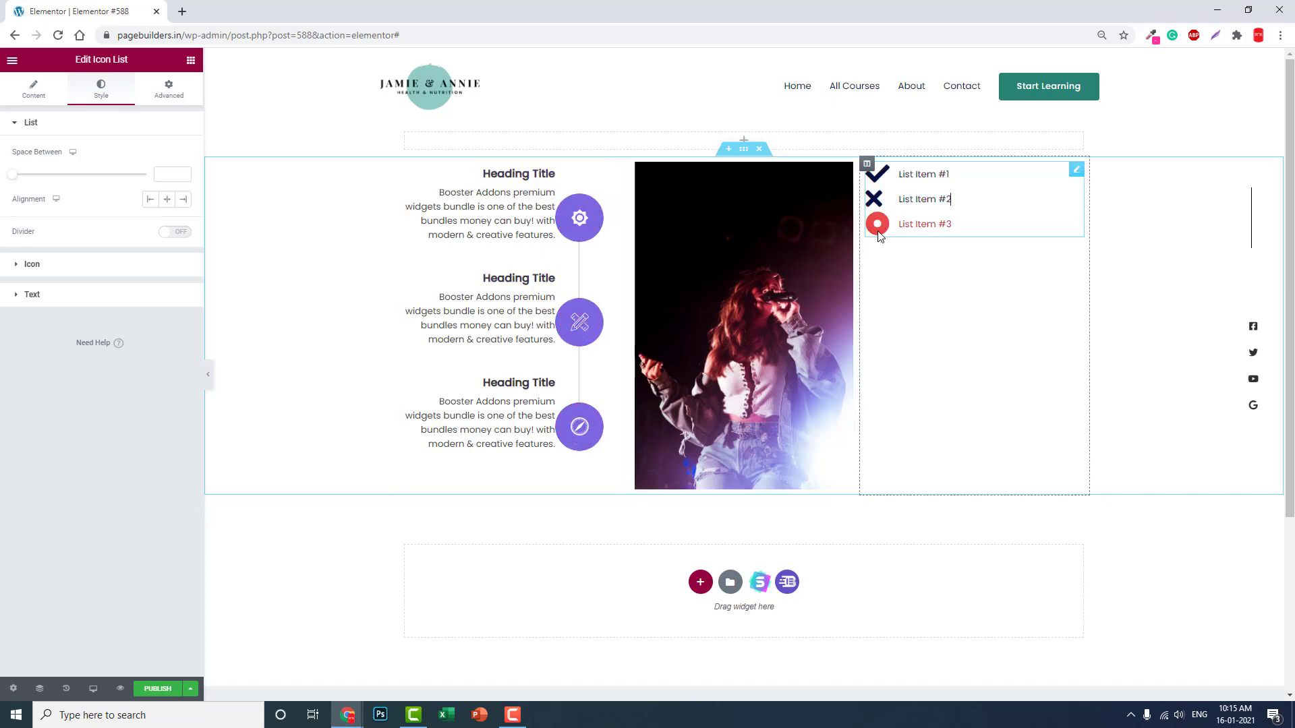
pyautogui.click(104, 264)
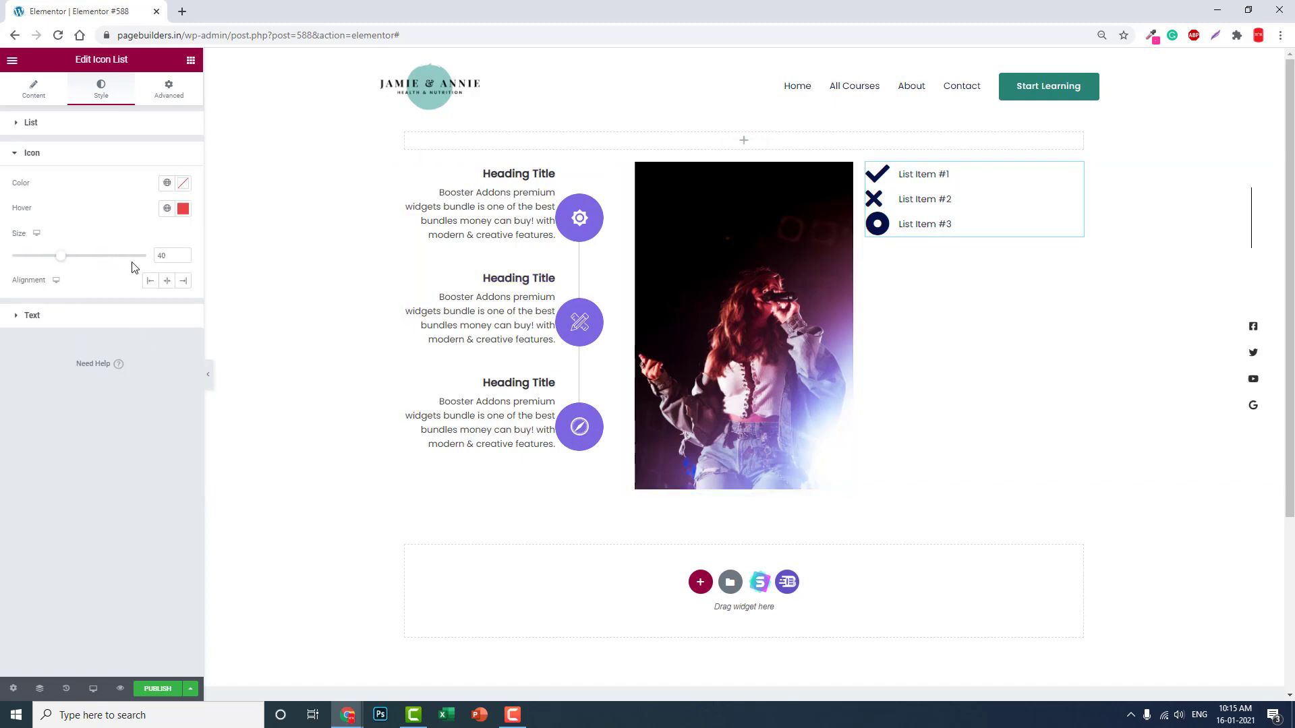
pyautogui.click(31, 92)
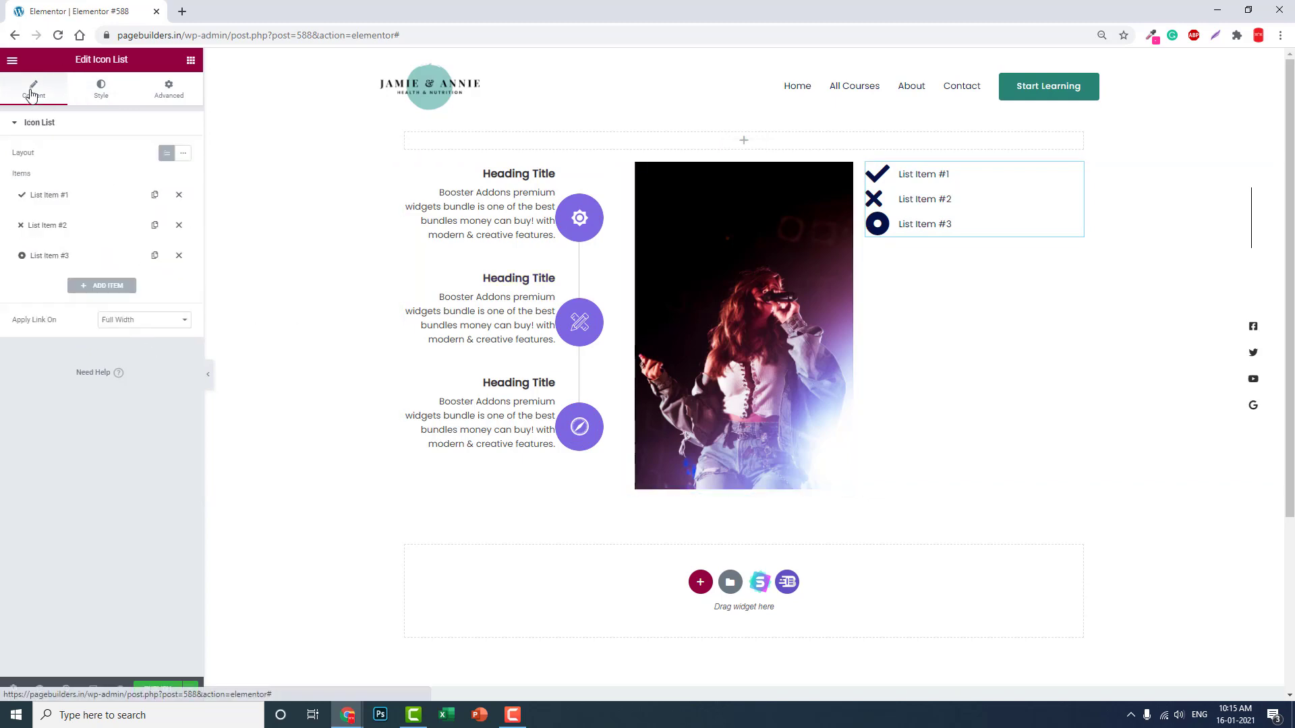
pyautogui.click(76, 201)
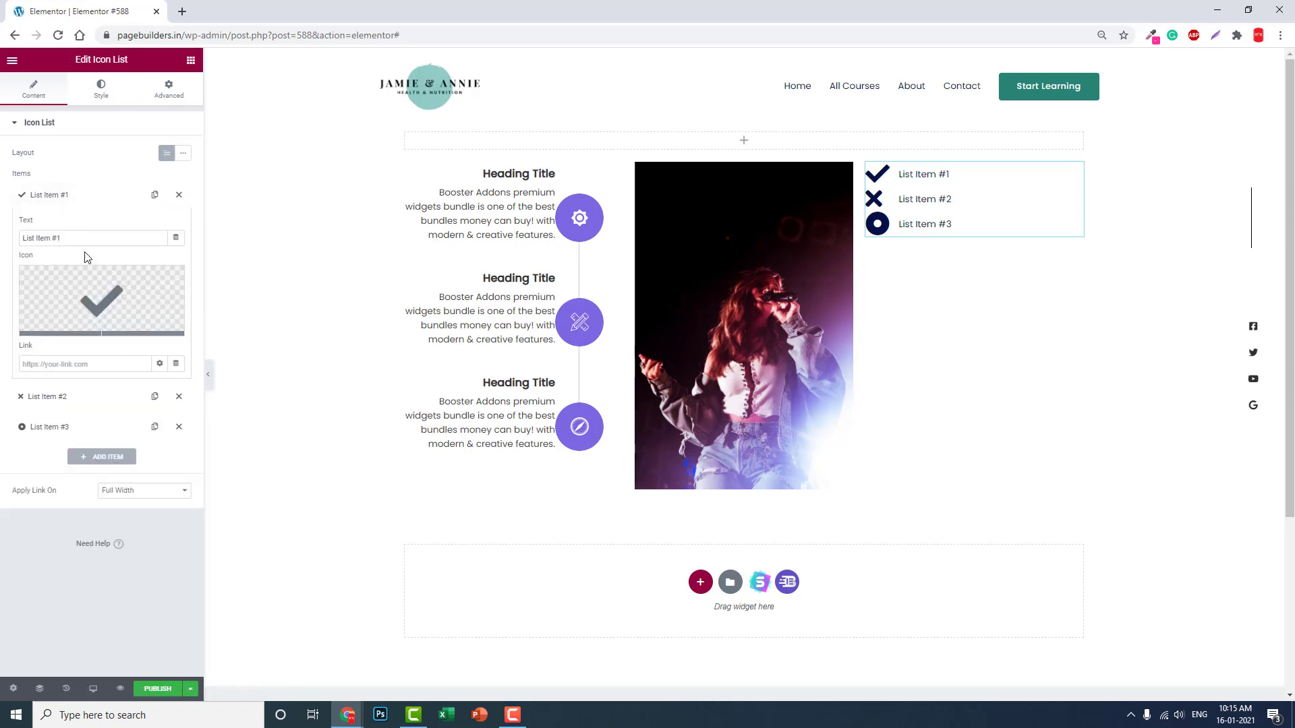
pyautogui.moveTo(78, 238); pyautogui.dragTo(20, 236)
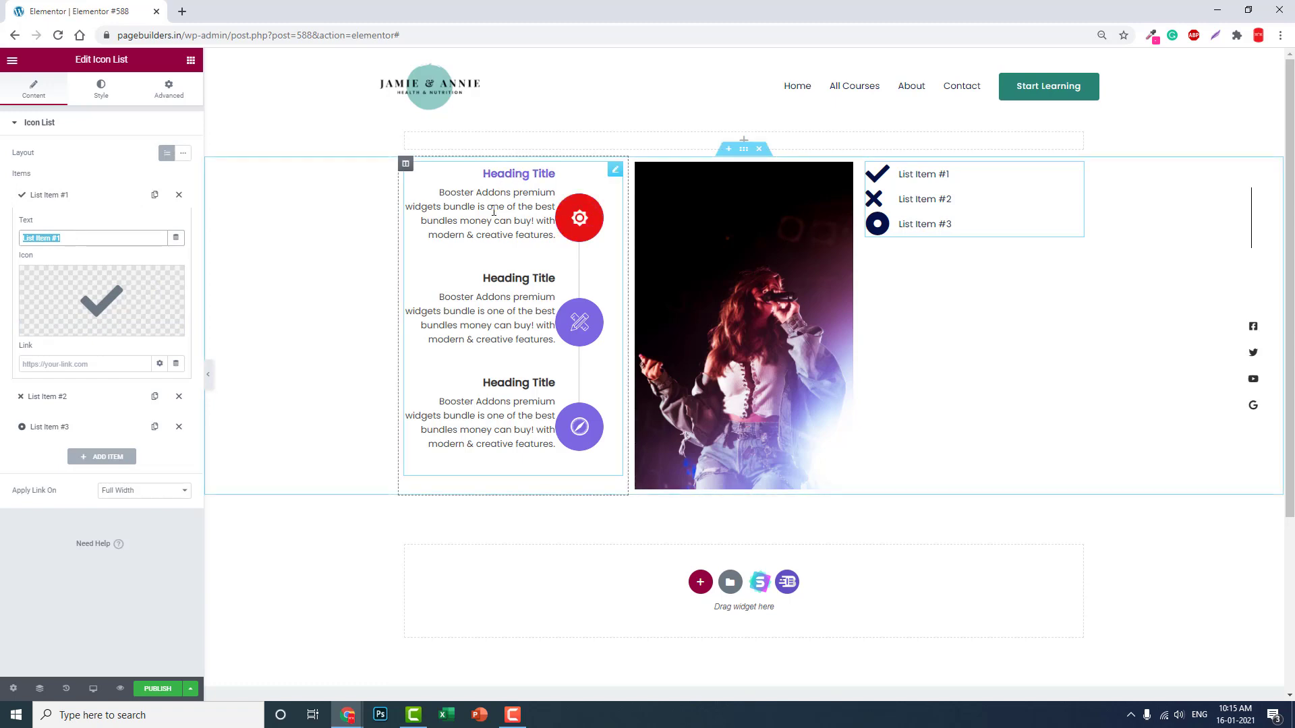
pyautogui.click(116, 284)
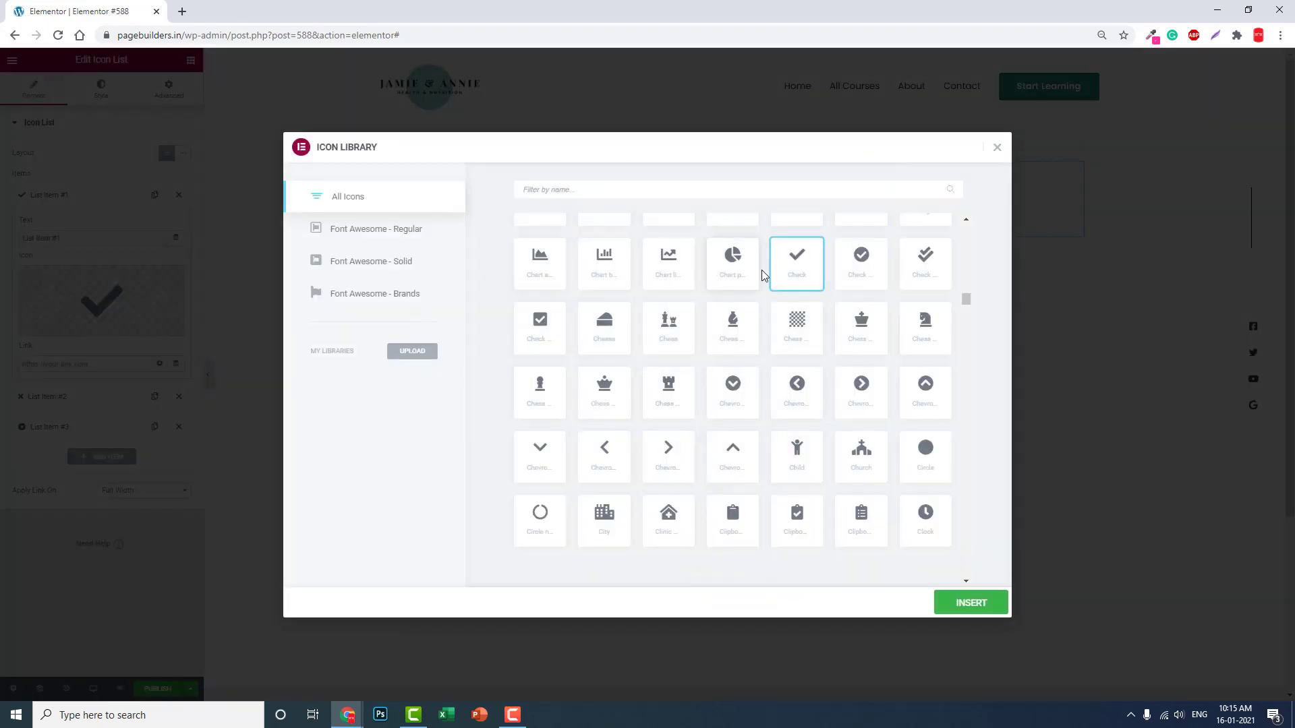
pyautogui.click(734, 259)
pyautogui.click(971, 603)
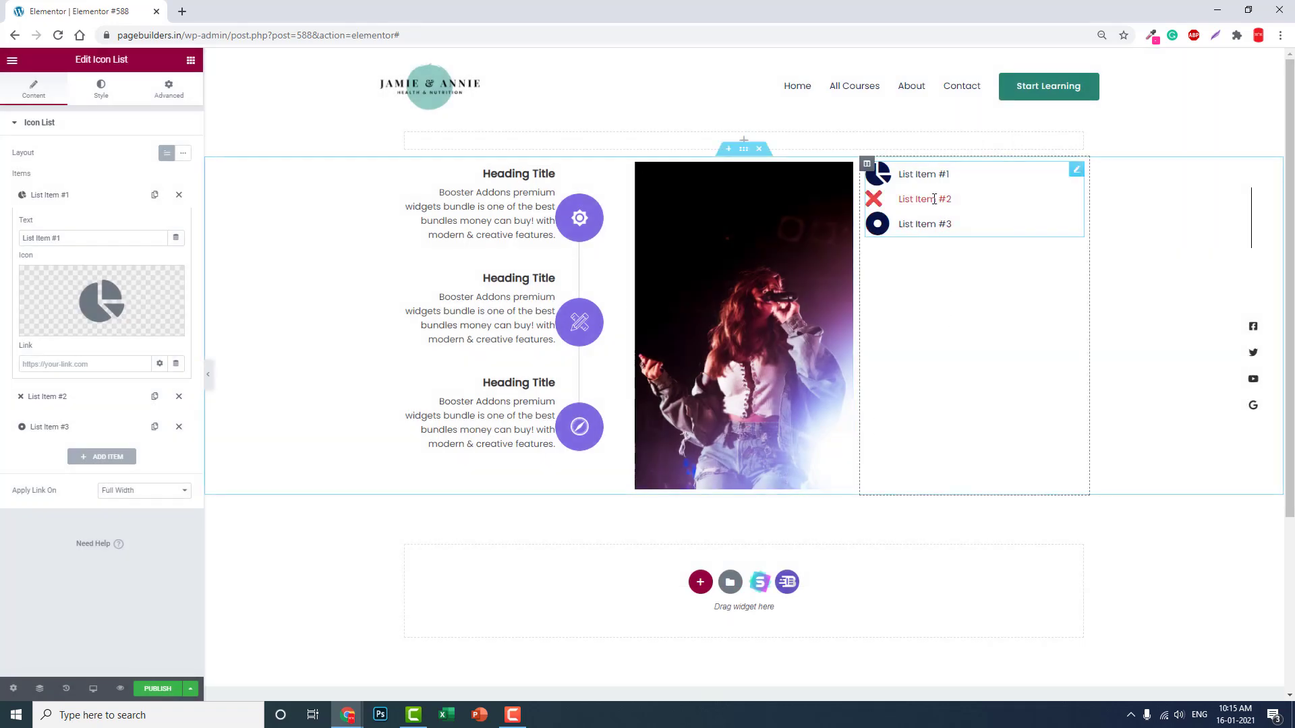
pyautogui.click(101, 89)
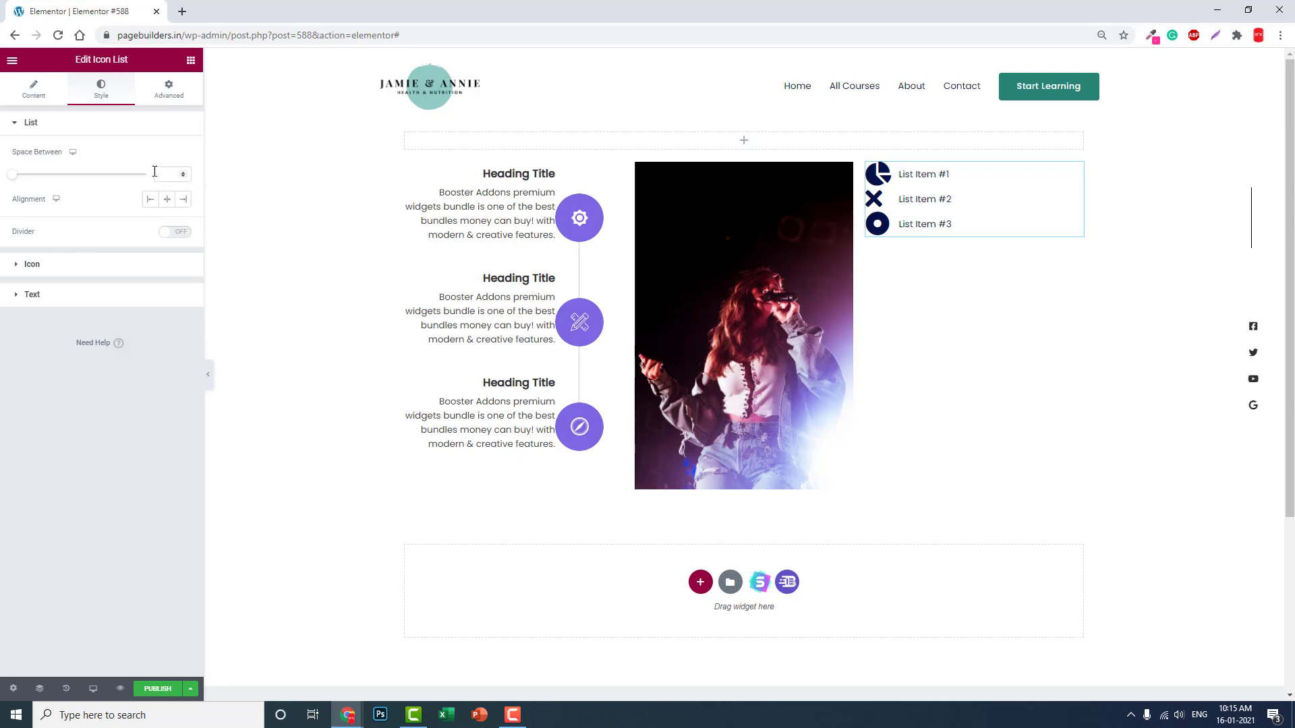
# - Expand the Icon section on the icon list's Style tab to reveal colour, hover and size settings
pyautogui.click(59, 264)
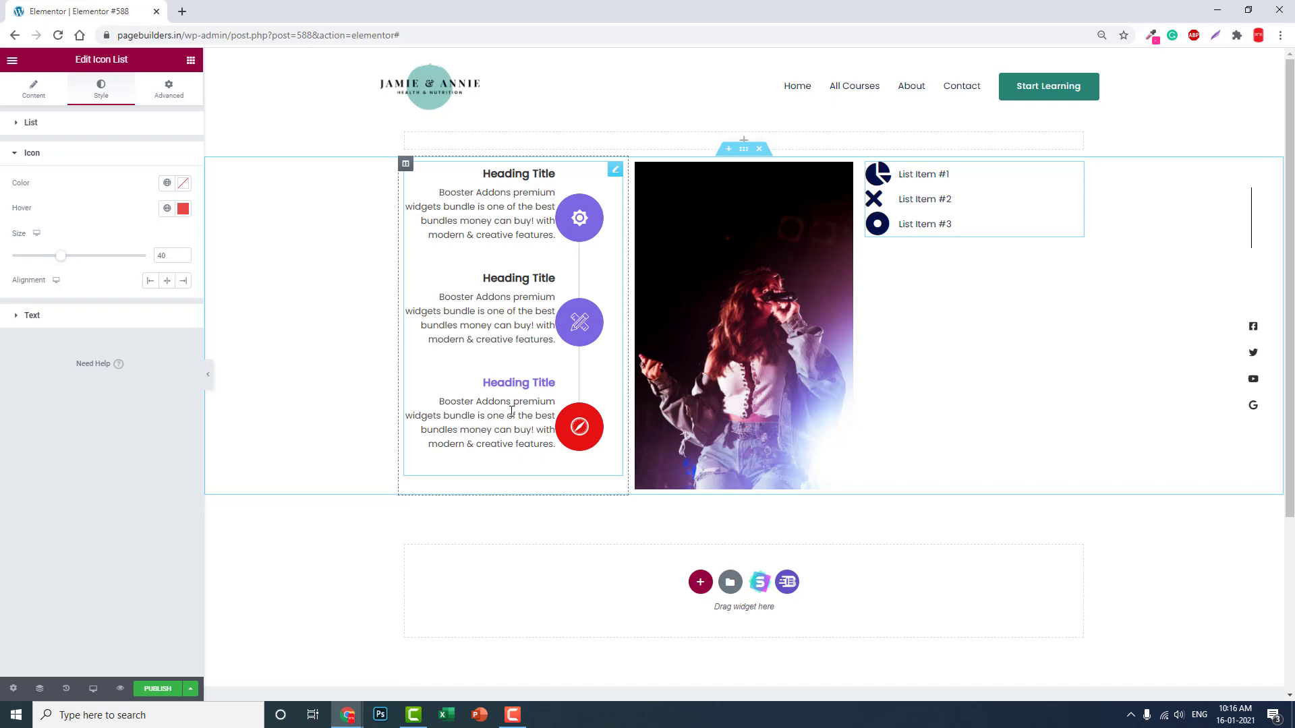
# - Copy the List Info Box timeline into the right column and delete the icon list
pyautogui.rightClick(614, 172)
pyautogui.click(643, 221)
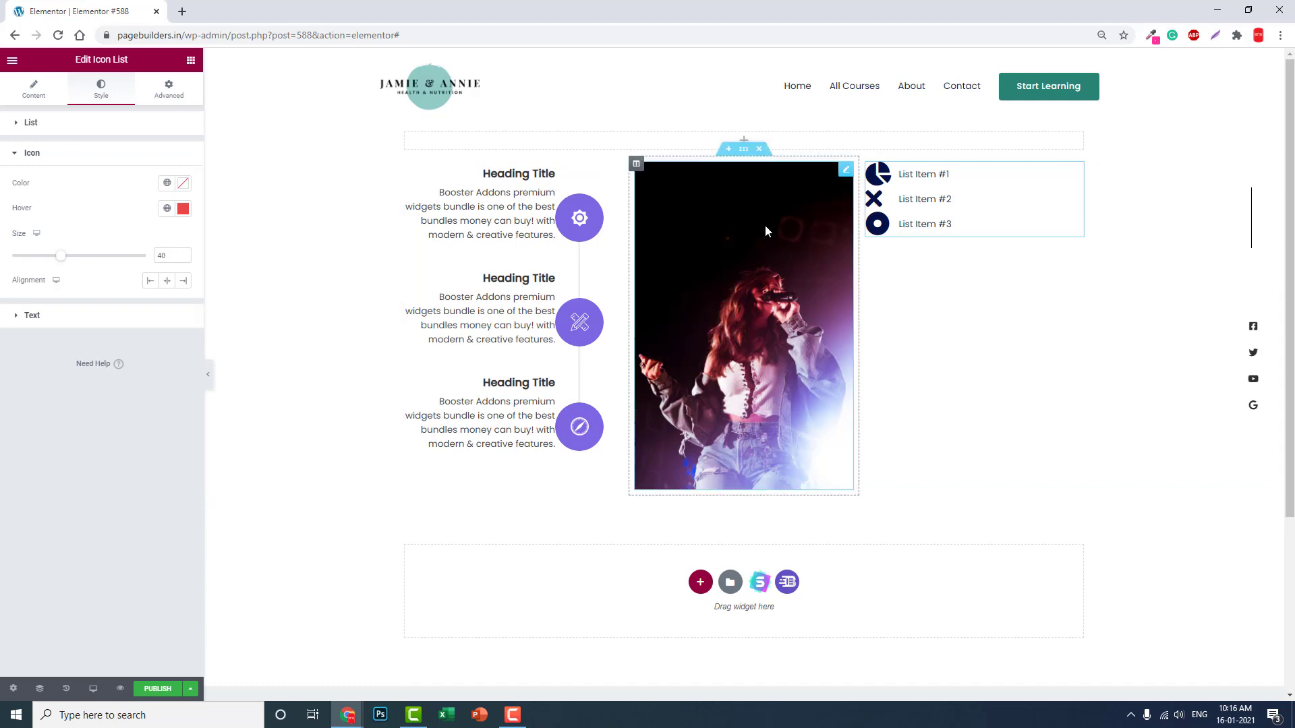
pyautogui.rightClick(920, 299)
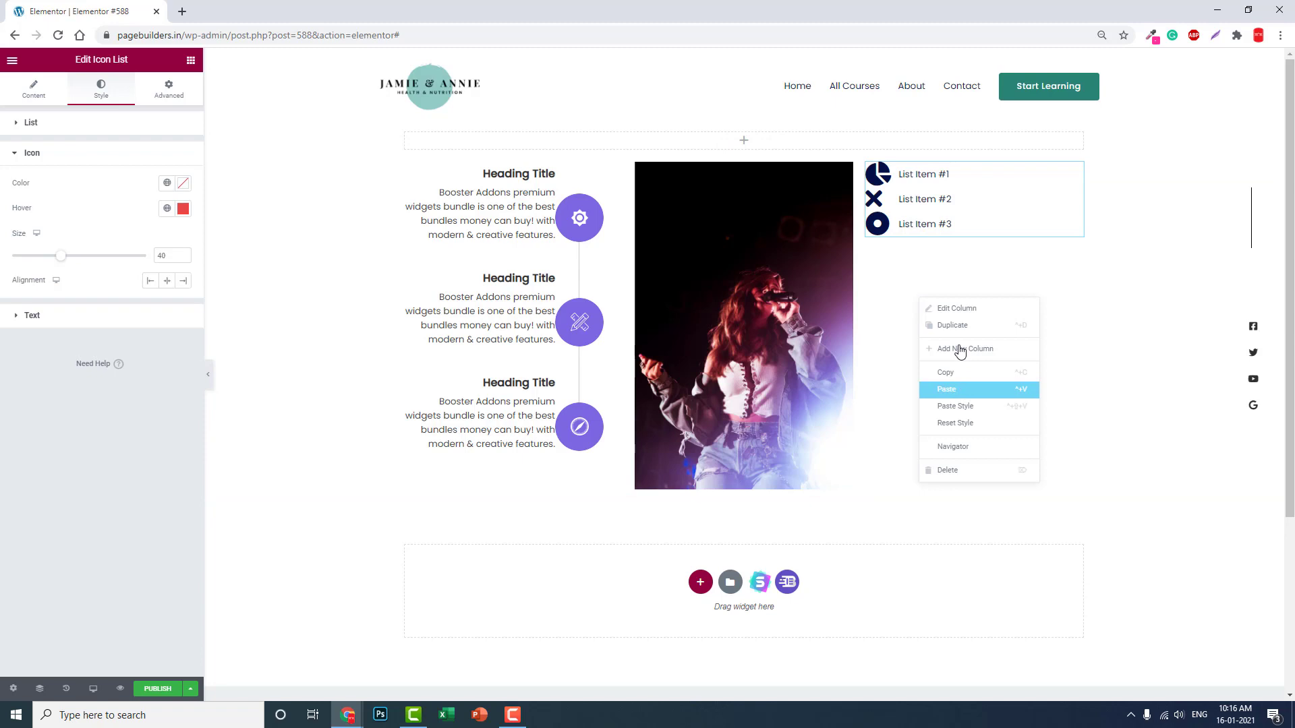
pyautogui.click(946, 389)
pyautogui.rightClick(1077, 177)
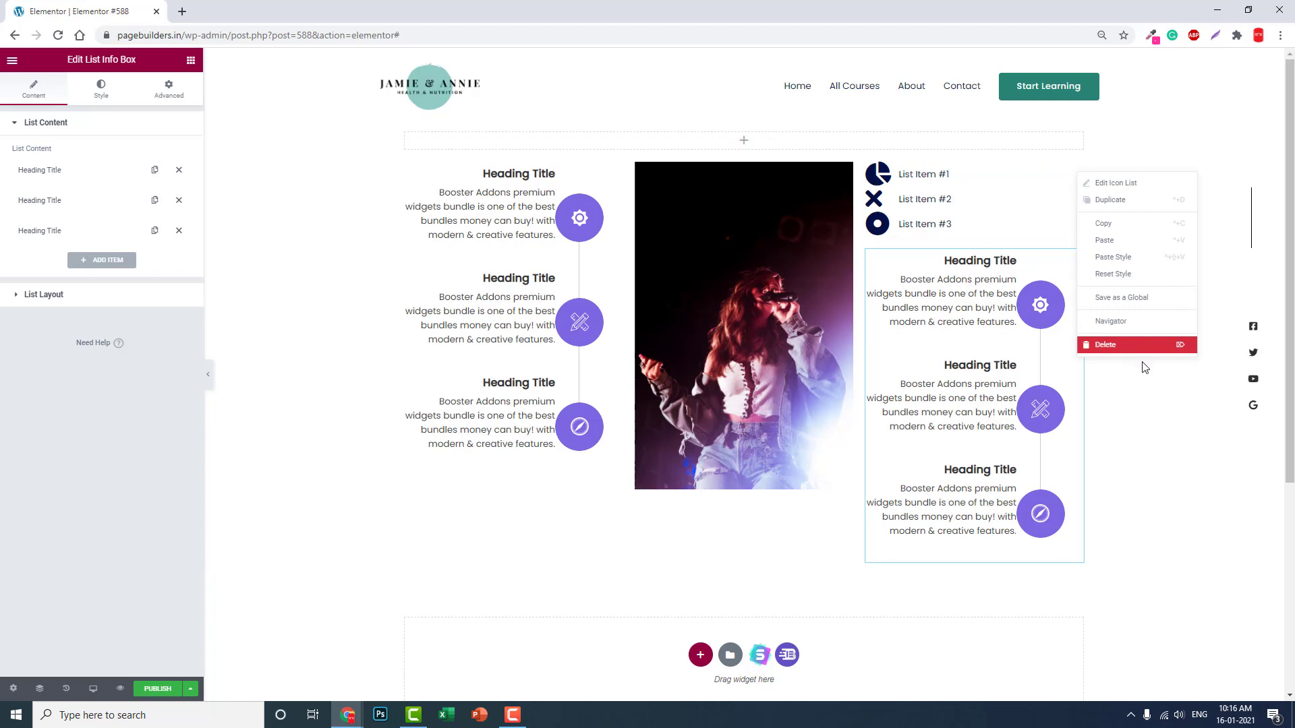
pyautogui.press('Delete')
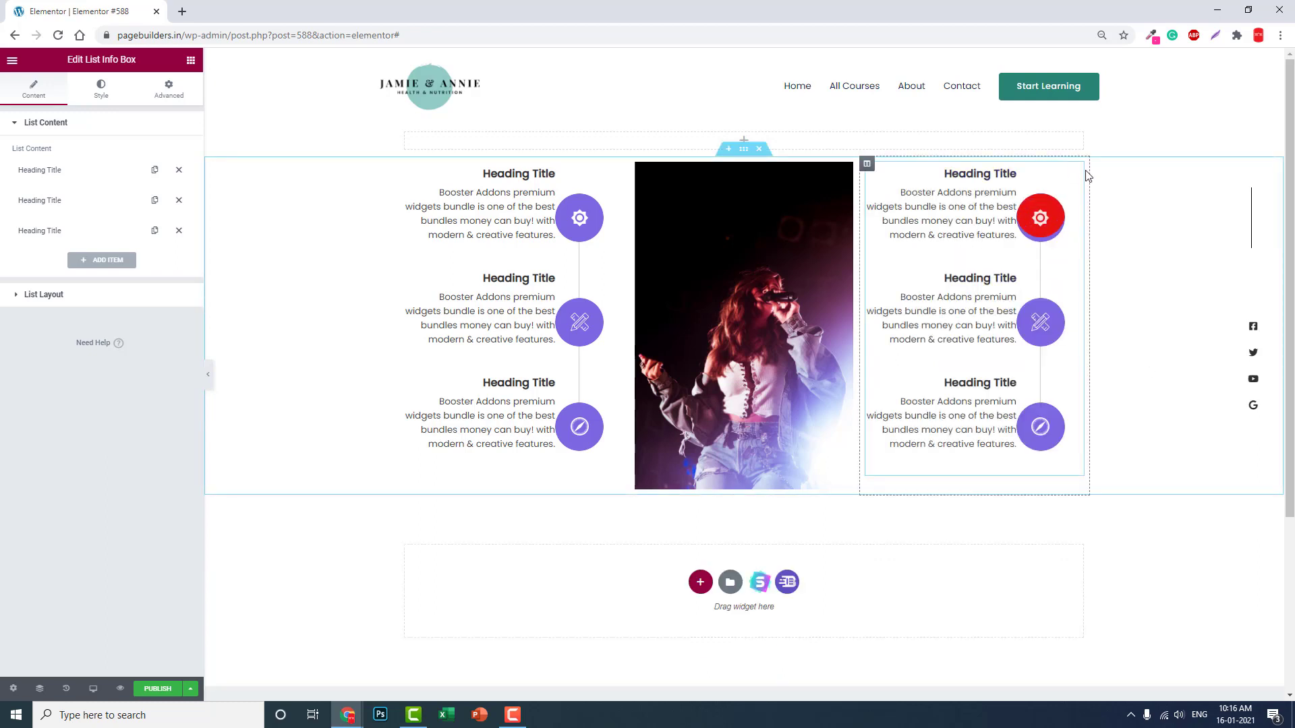
# - Set the right timeline's Layout Alignment to Left, then preview the page with the panel hidden
pyautogui.click(89, 305)
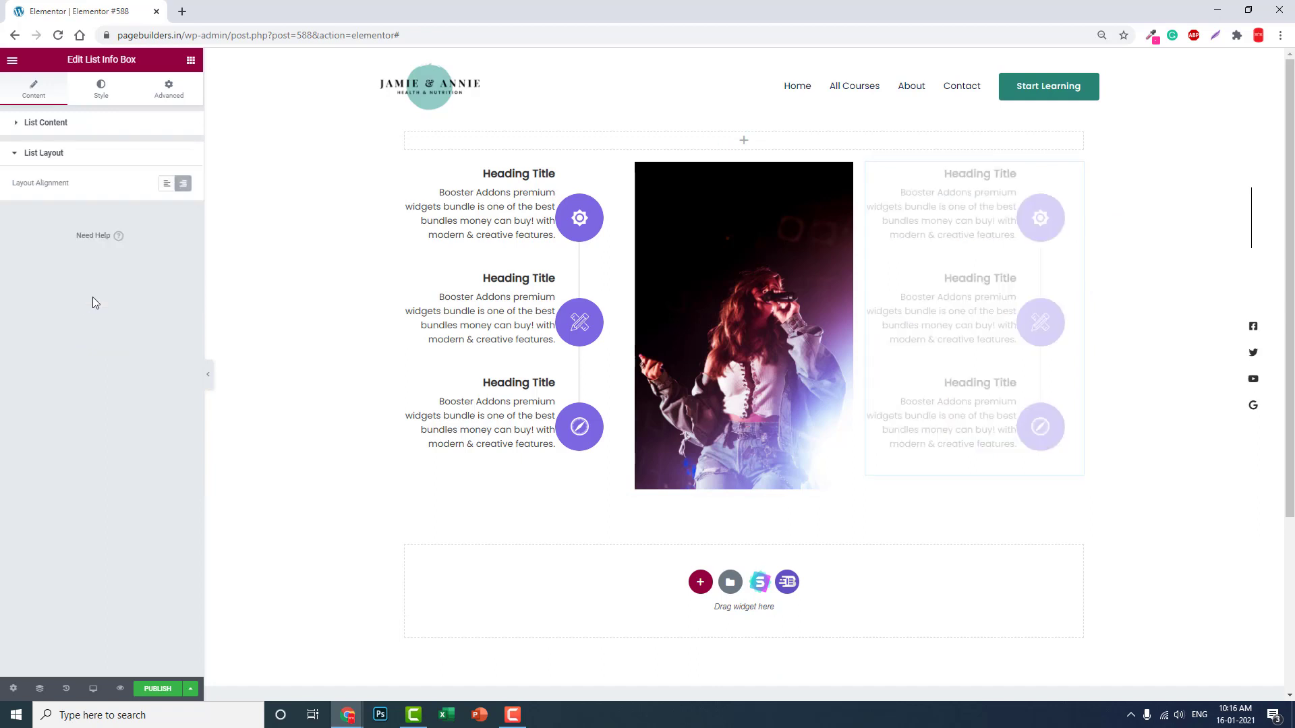
pyautogui.click(172, 192)
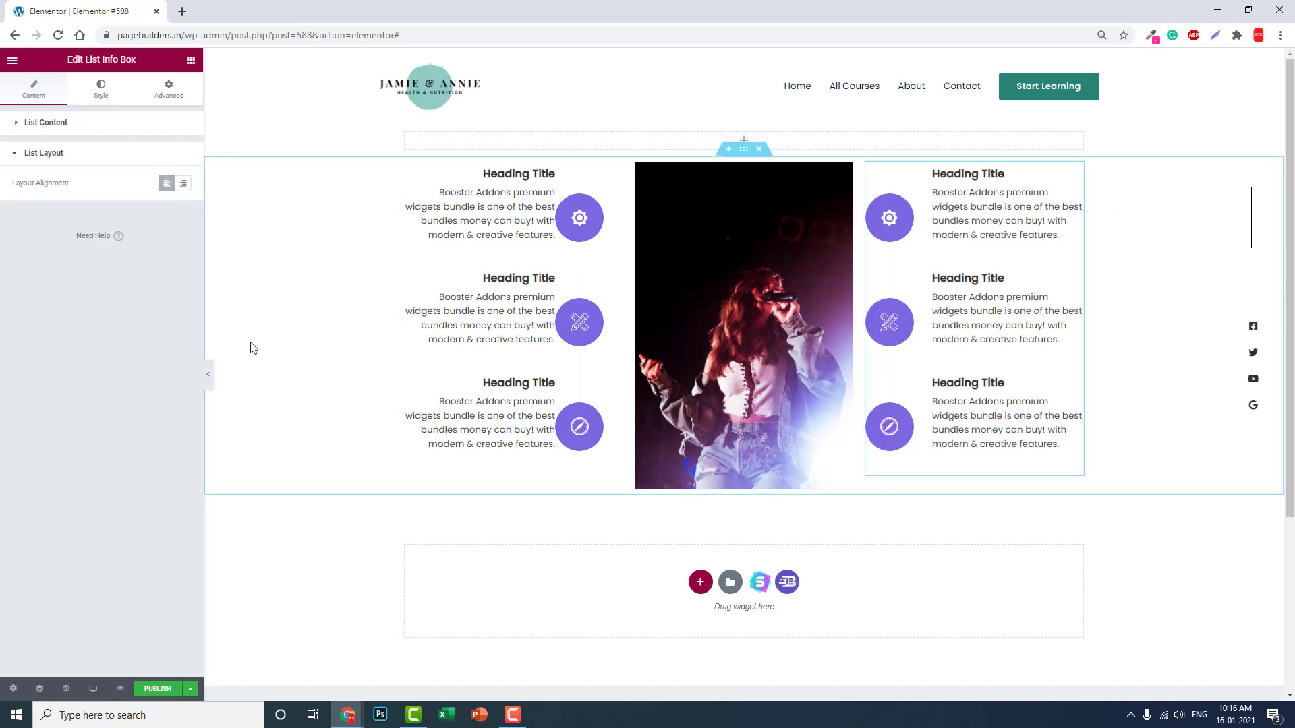
pyautogui.click(209, 374)
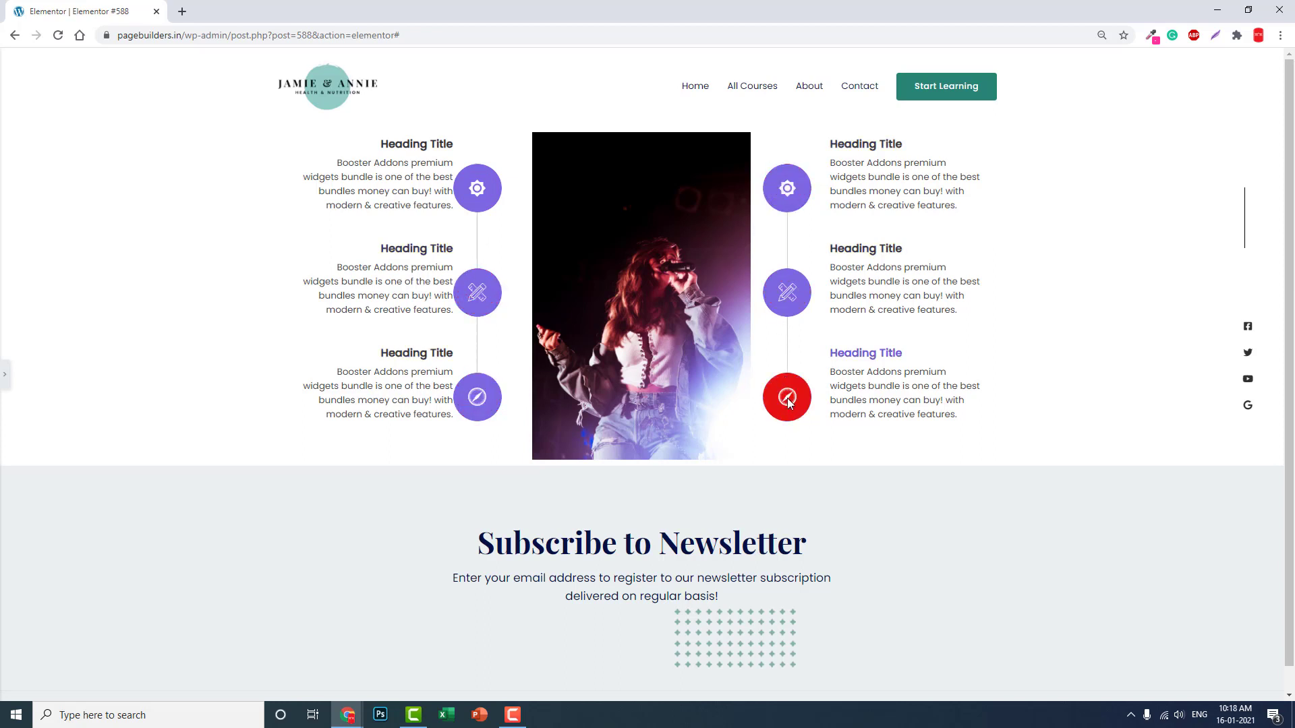
# - Back in the editor, try Dotted then Dashed connector types on the left timeline
pyautogui.click(5, 375)
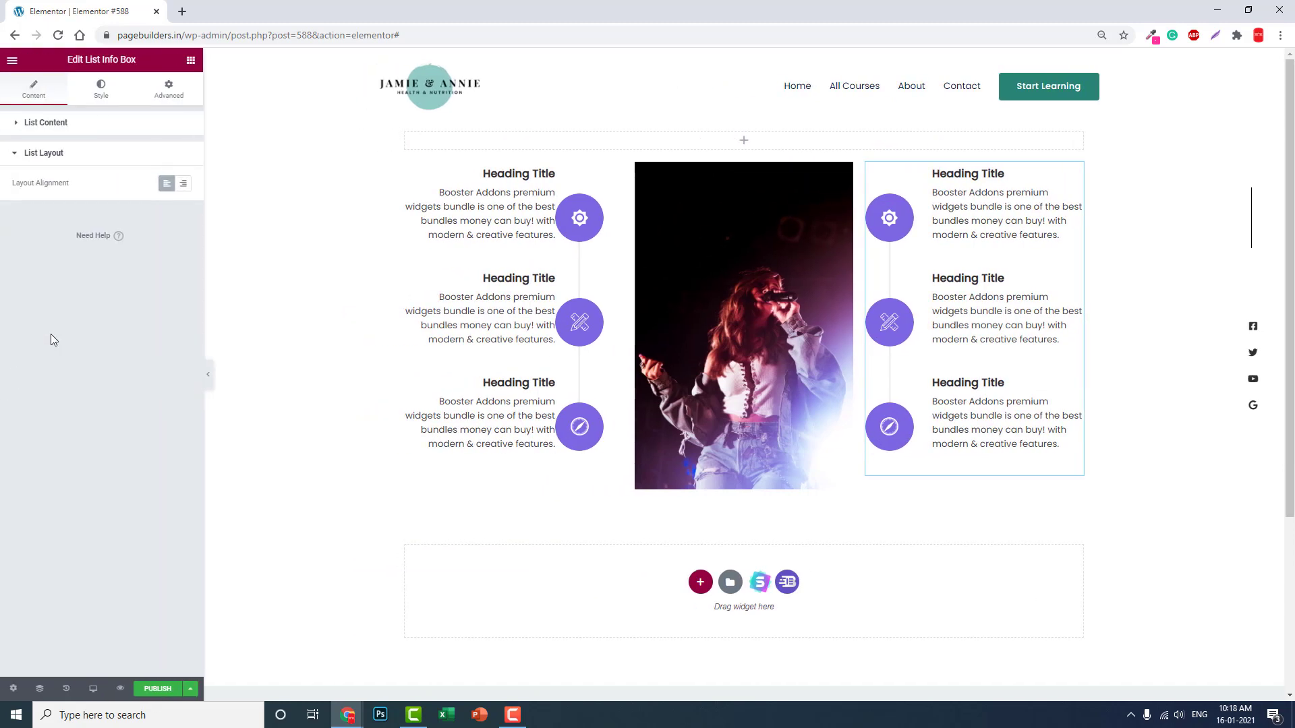
pyautogui.click(492, 228)
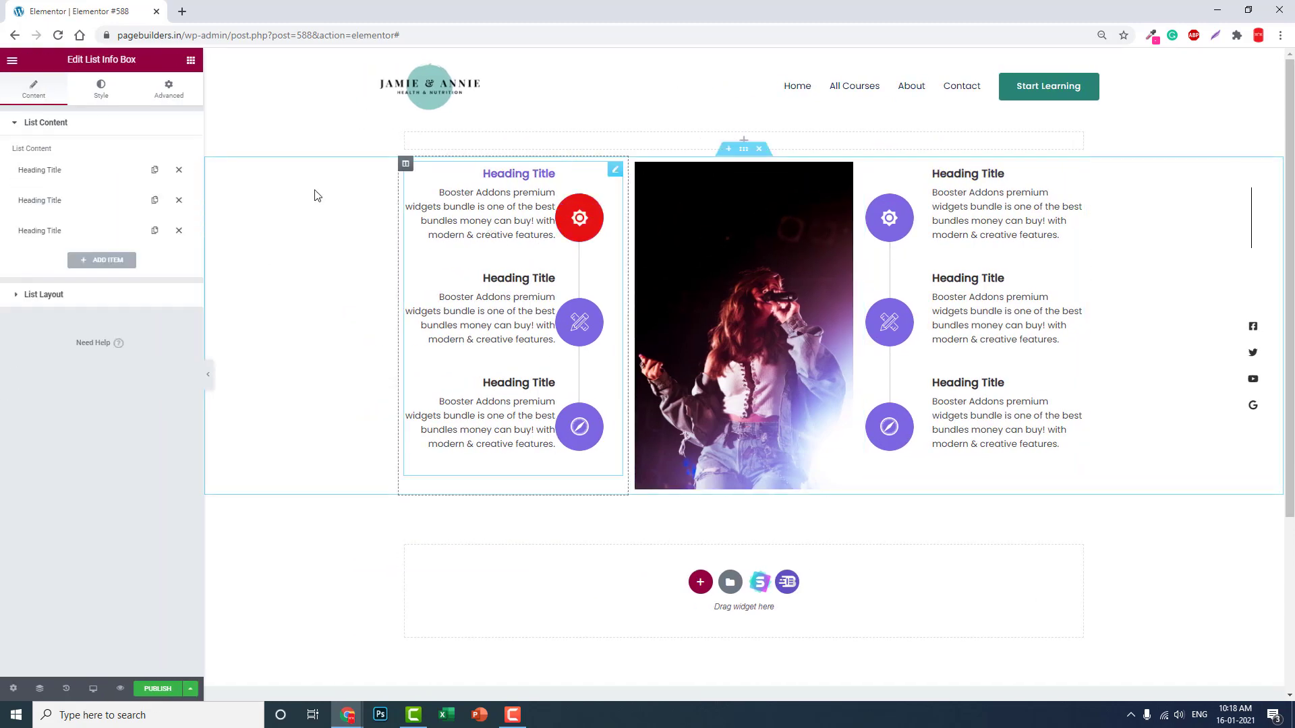
pyautogui.click(101, 91)
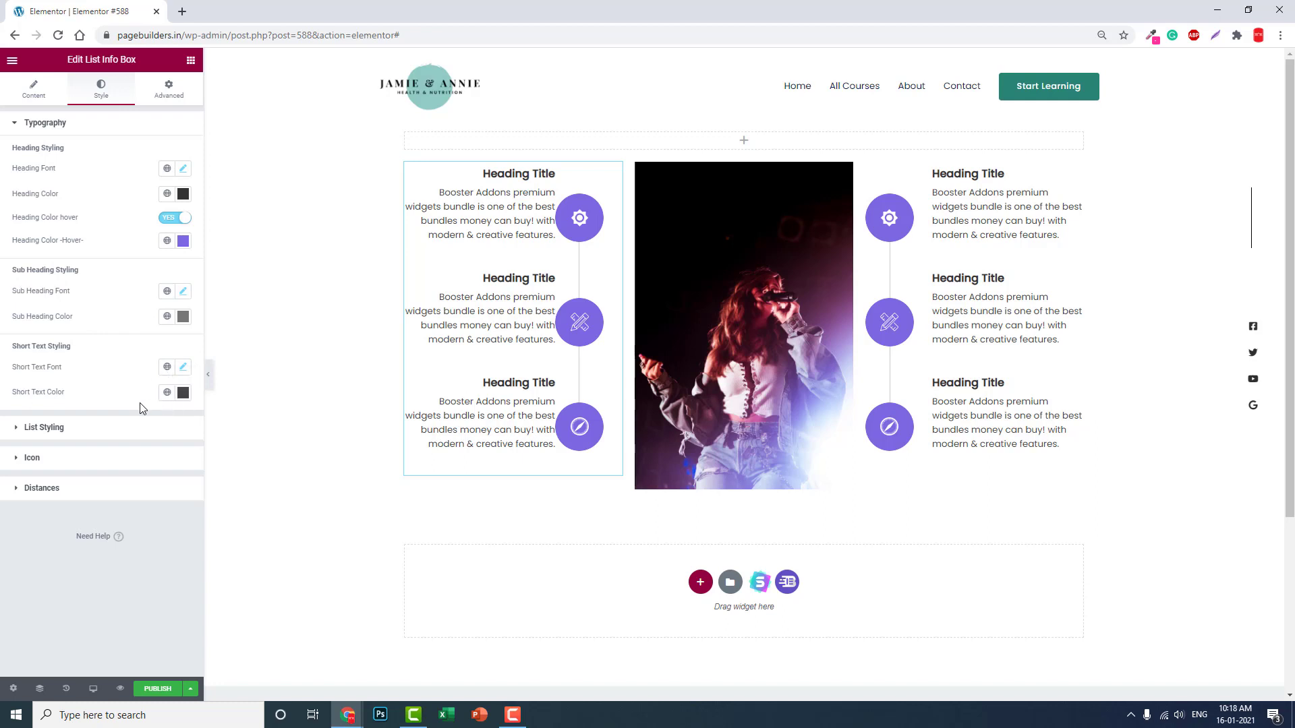
pyautogui.click(88, 431)
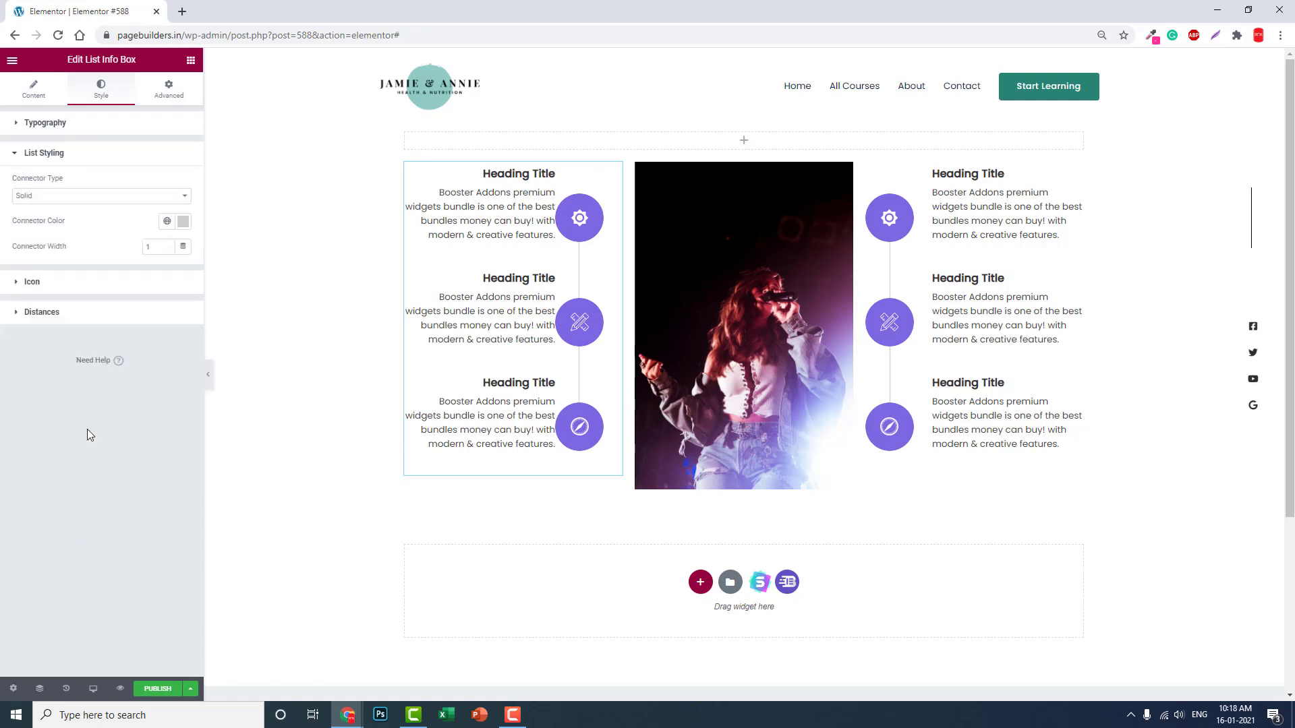
pyautogui.click(74, 200)
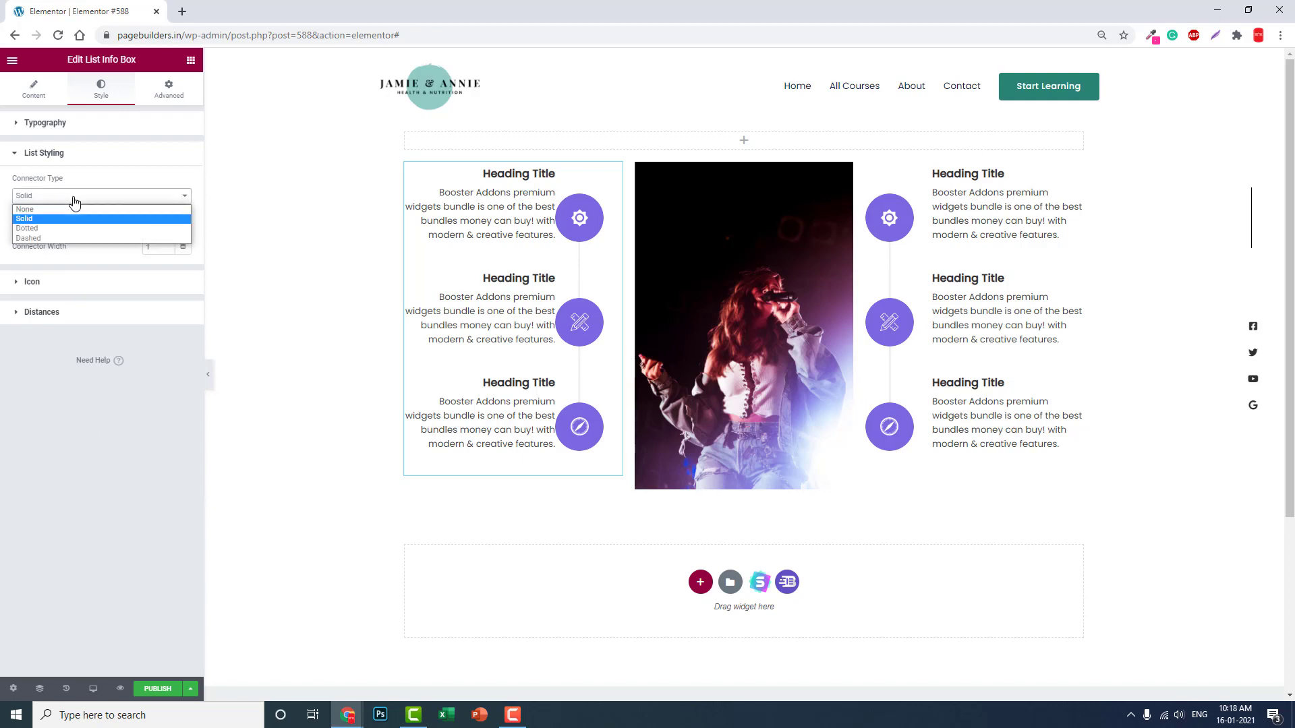
pyautogui.click(60, 228)
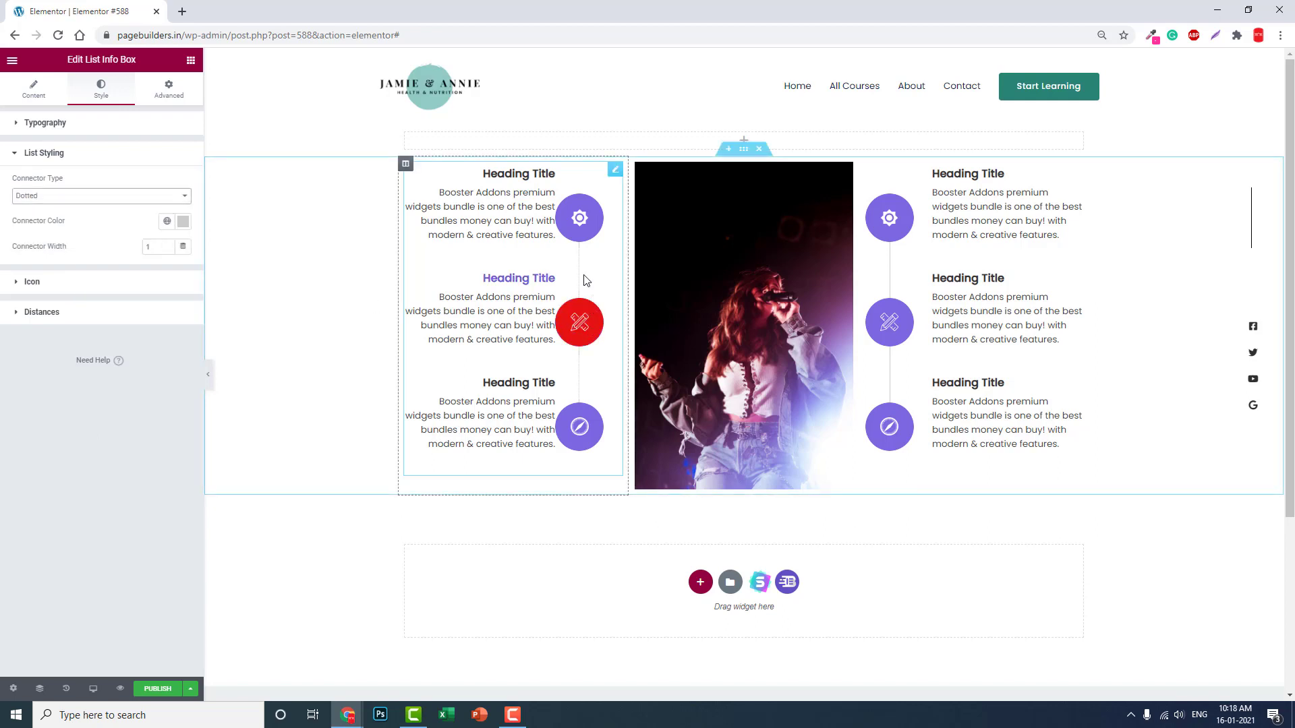
pyautogui.click(83, 197)
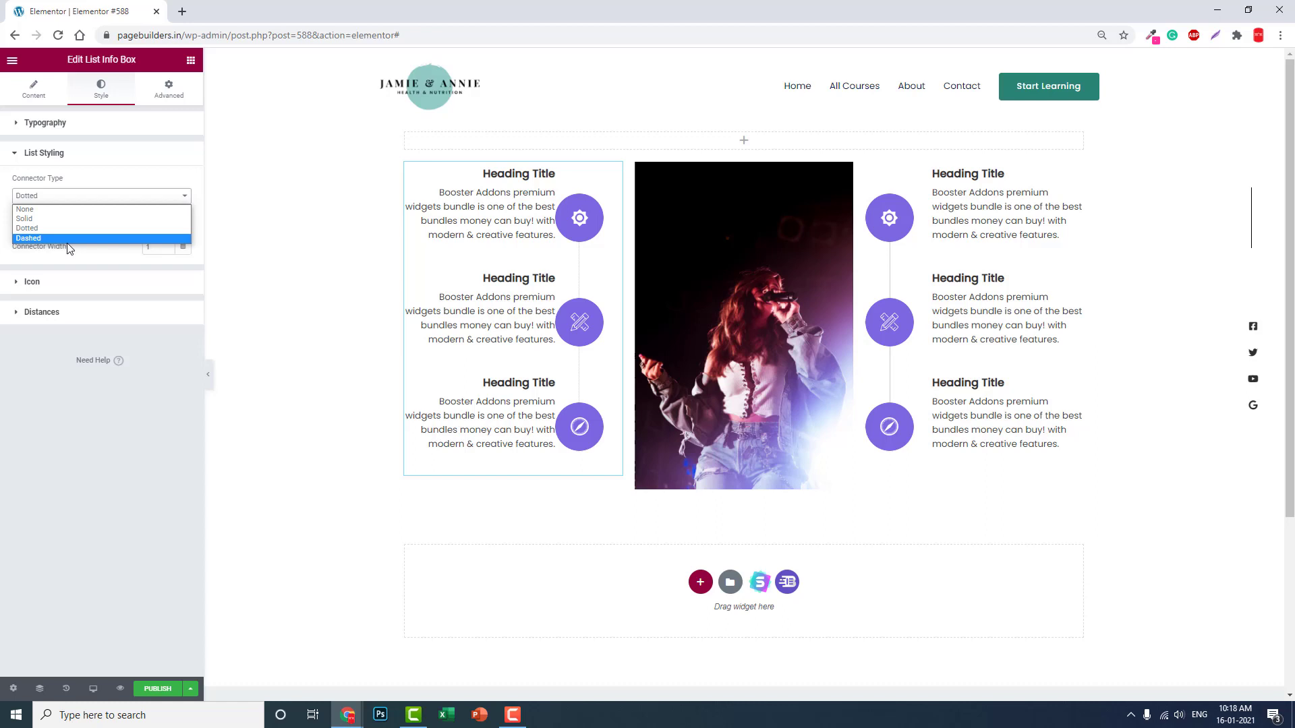
pyautogui.click(71, 240)
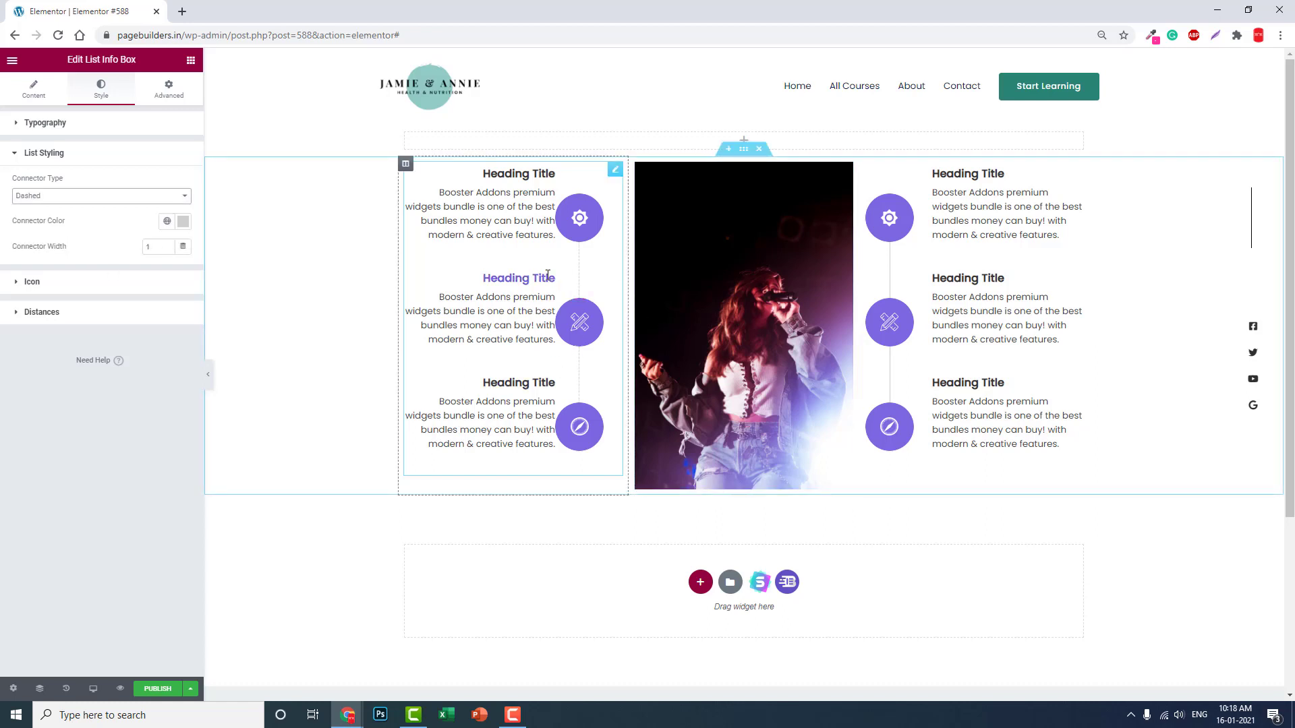
# - Make the connector red, width 5, and switch its type to Solid
pyautogui.click(184, 222)
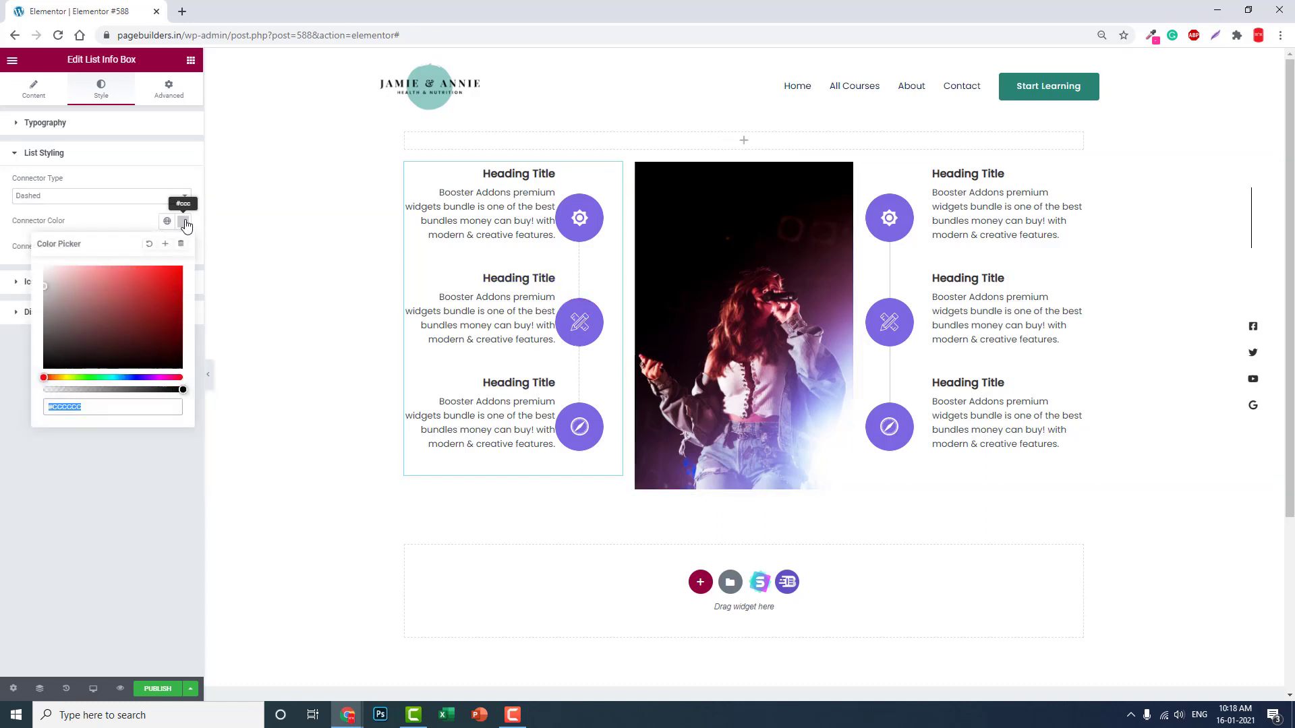
pyautogui.click(169, 292)
pyautogui.click(116, 228)
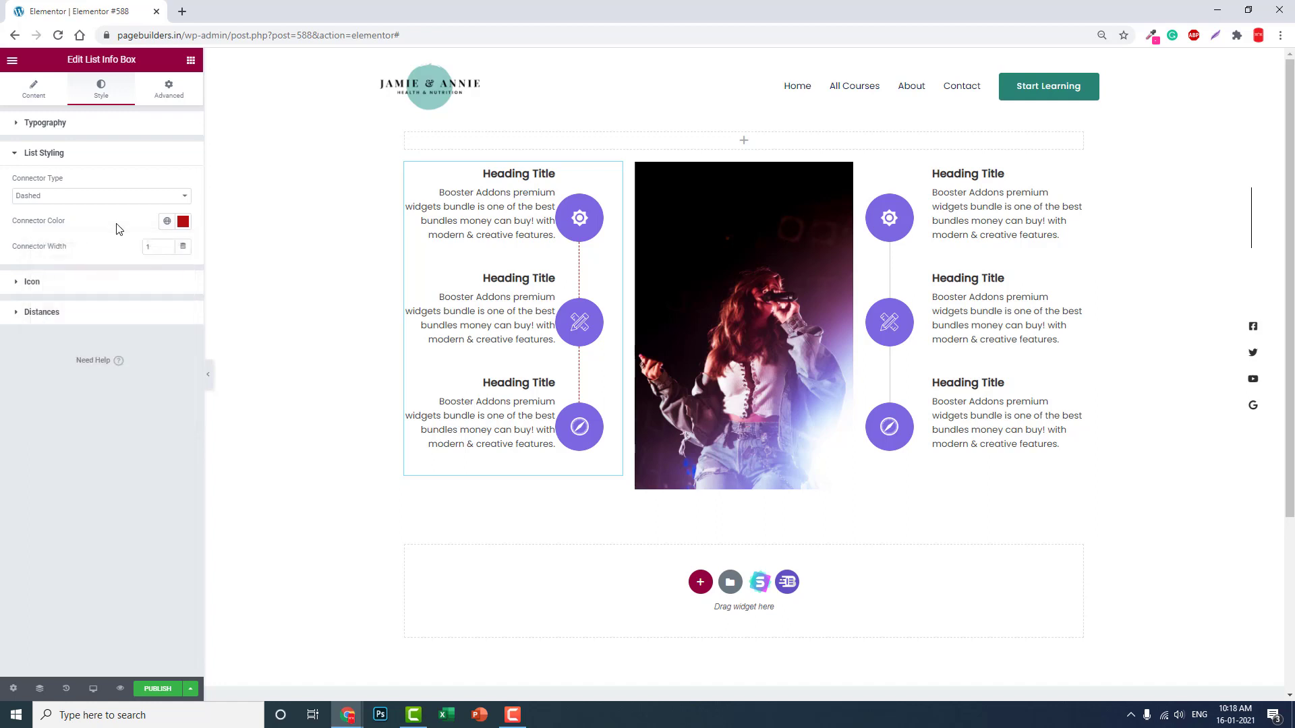
pyautogui.click(168, 245)
pyautogui.click(167, 245)
pyautogui.click(167, 245)
pyautogui.click(168, 245)
pyautogui.click(143, 196)
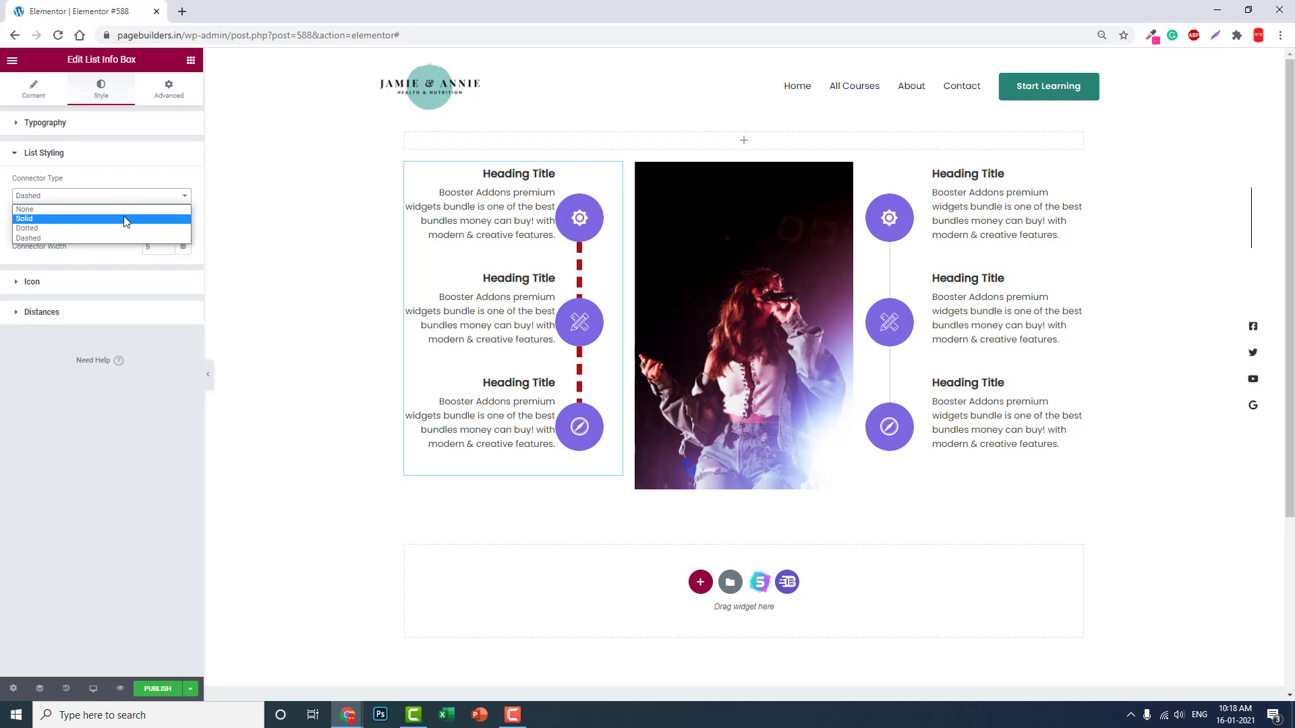
pyautogui.click(124, 219)
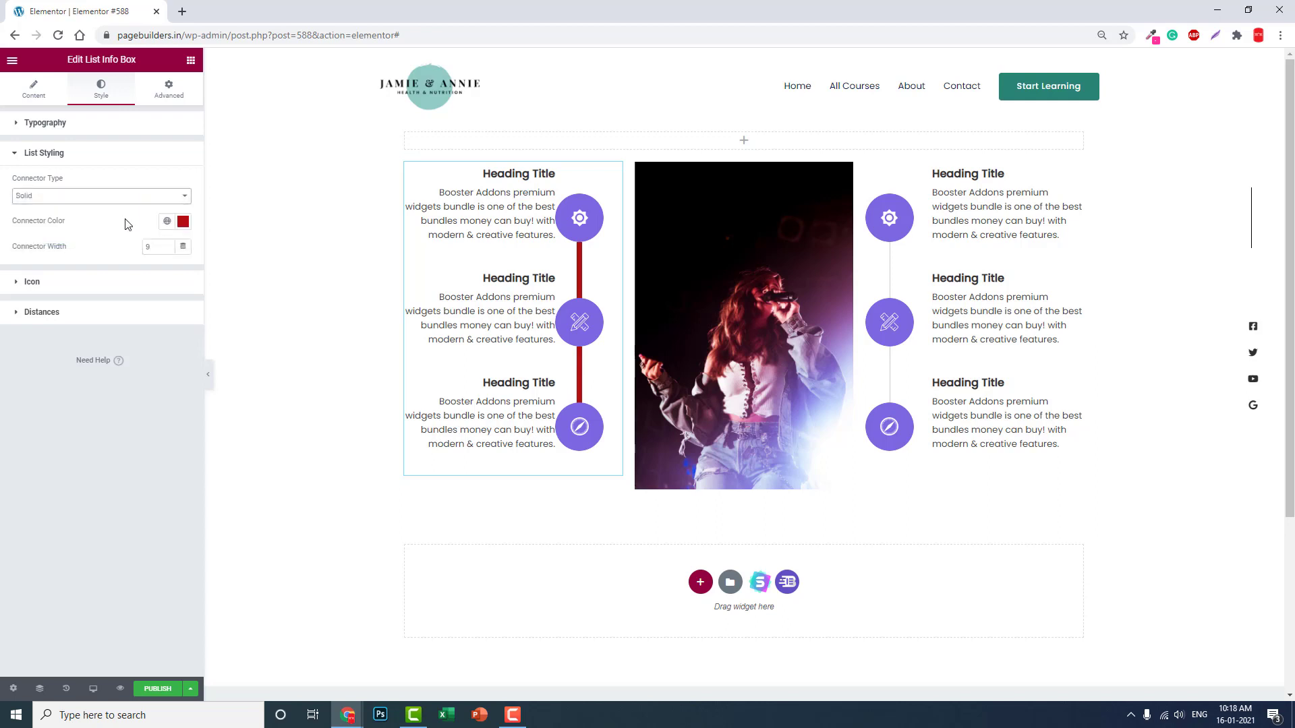
pyautogui.click(79, 284)
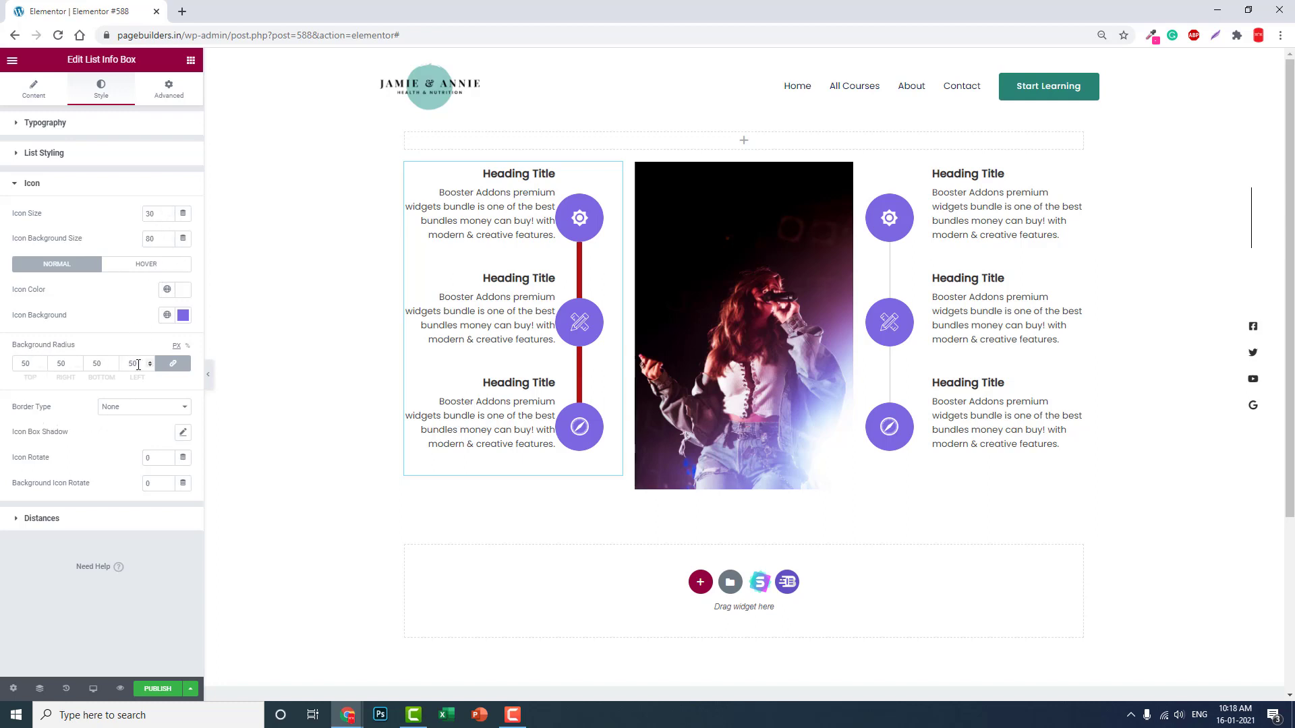
# - Clear the icons' hover Background Radius to 0 so hovered icons get square corners
pyautogui.click(150, 265)
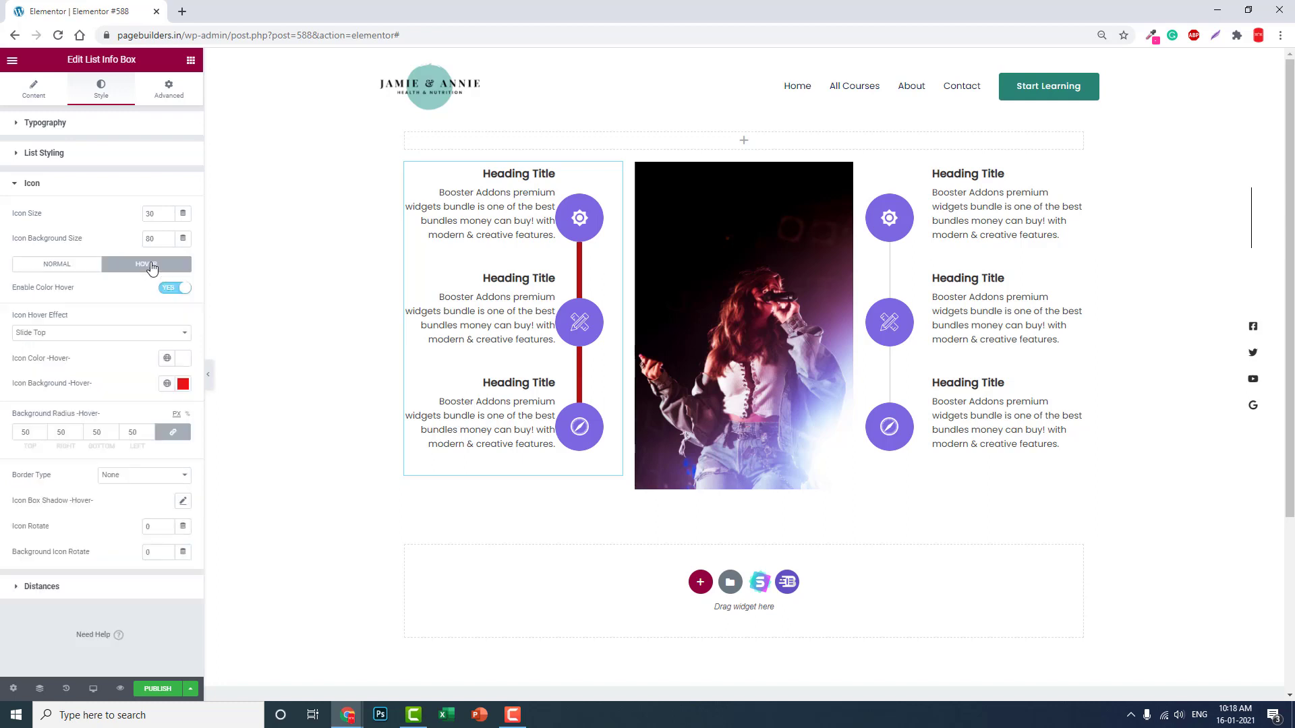
pyautogui.doubleClick(135, 433)
pyautogui.press('BackSpace')
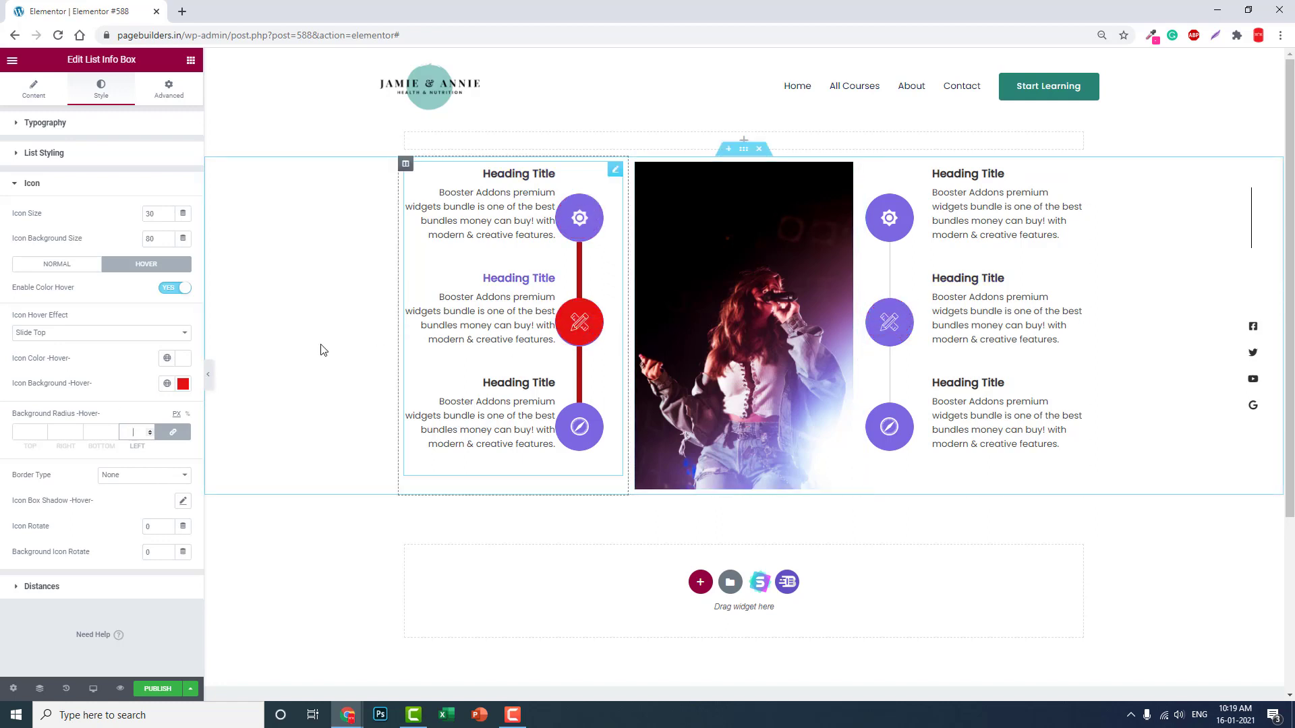
pyautogui.click(76, 263)
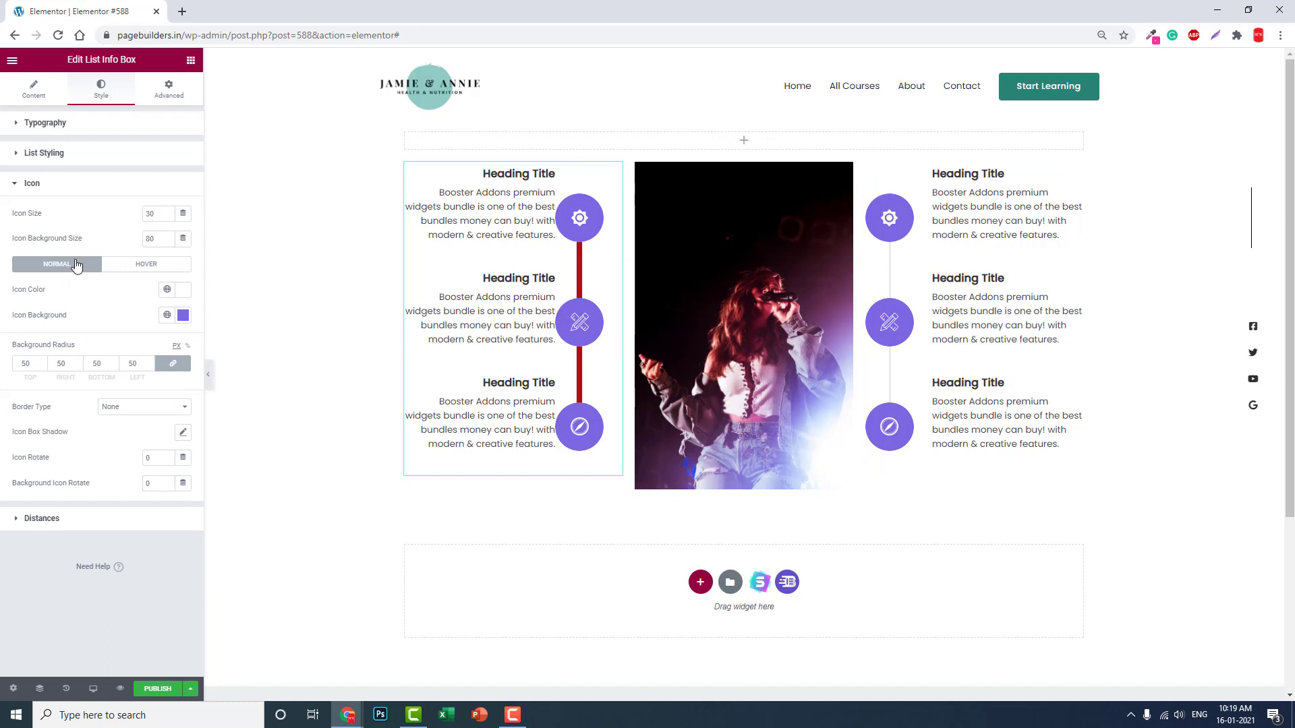
pyautogui.click(154, 264)
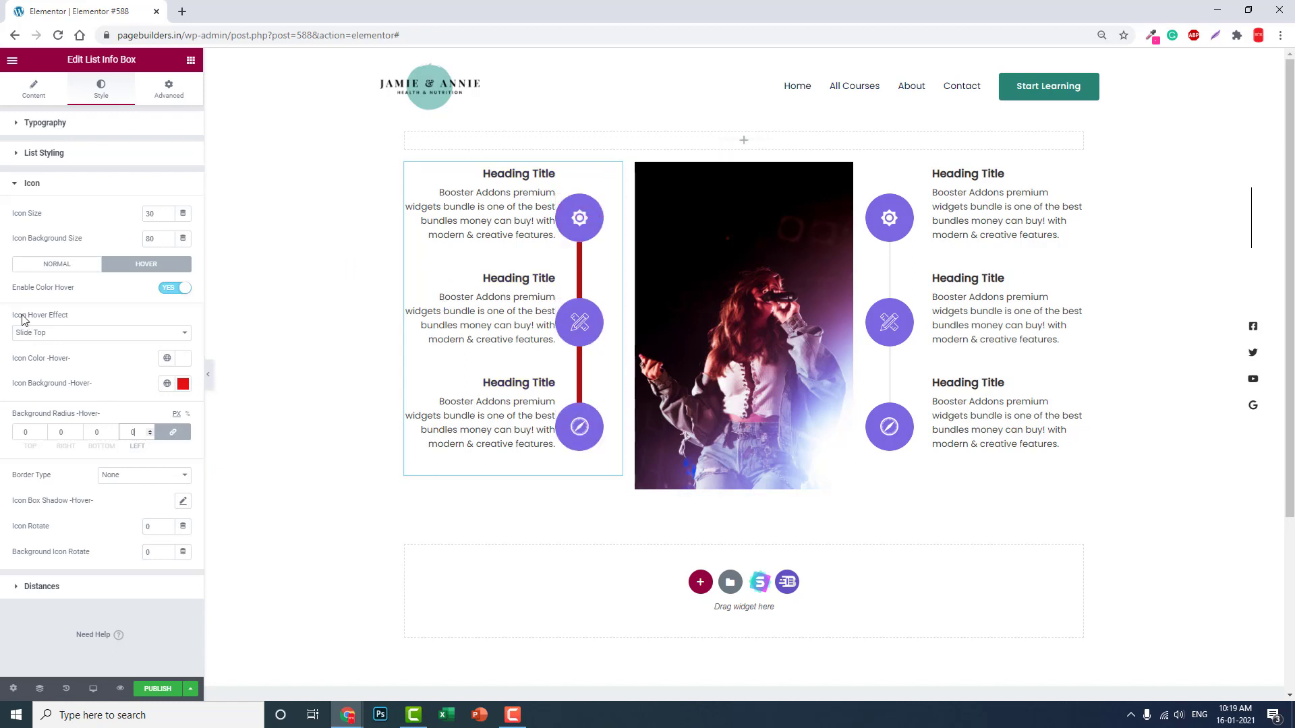
# - Try Push Bottom, then set the icon hover effect to 3D Rotate Right
pyautogui.click(53, 333)
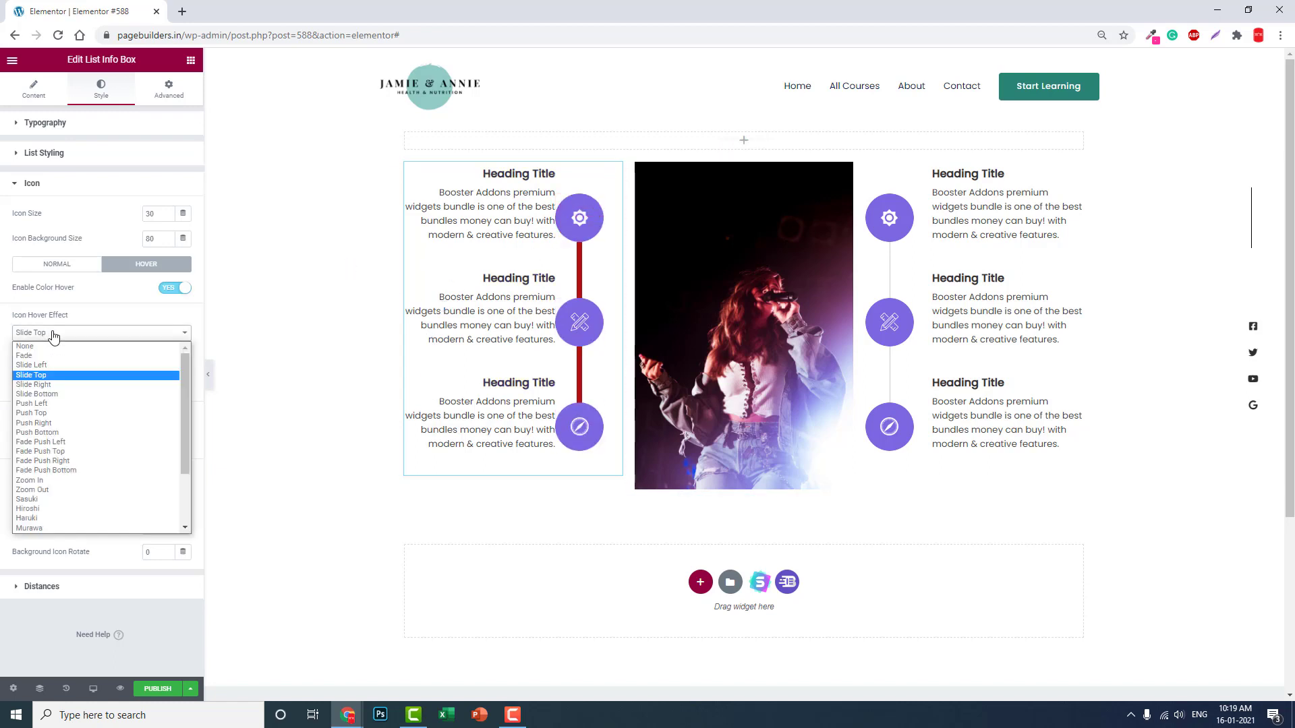
pyautogui.click(70, 433)
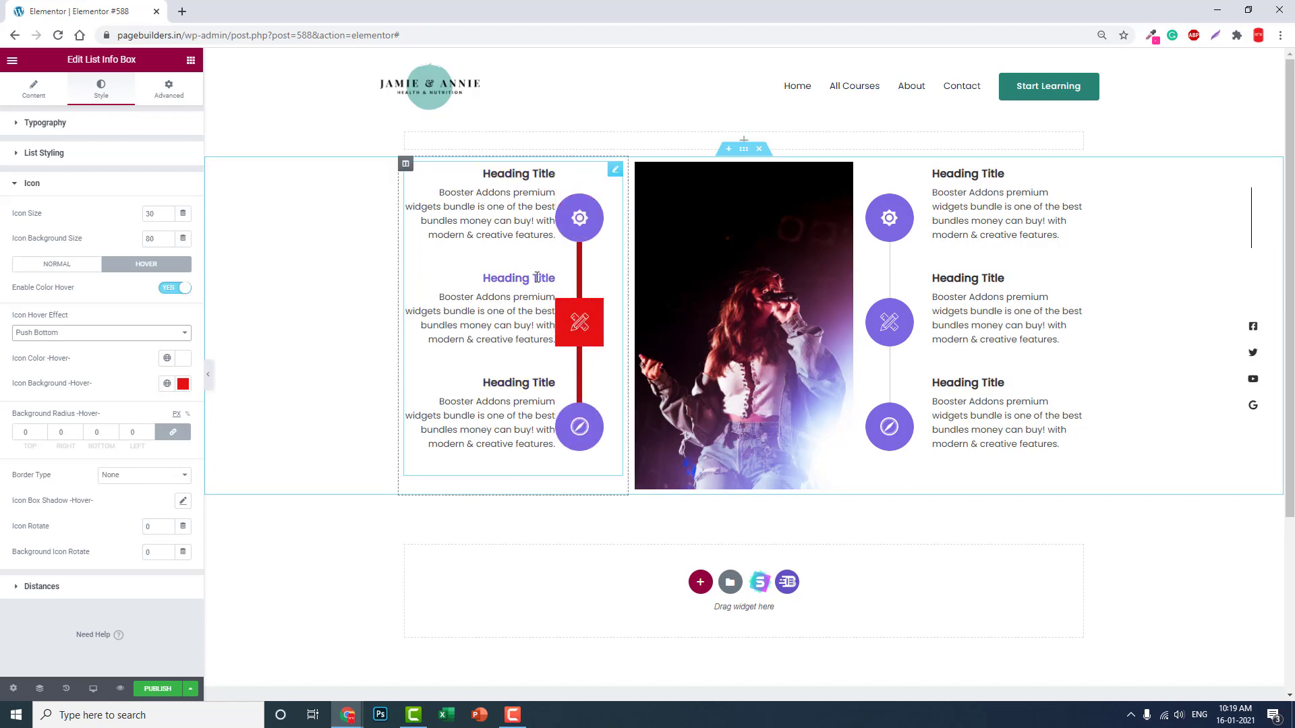
pyautogui.click(93, 332)
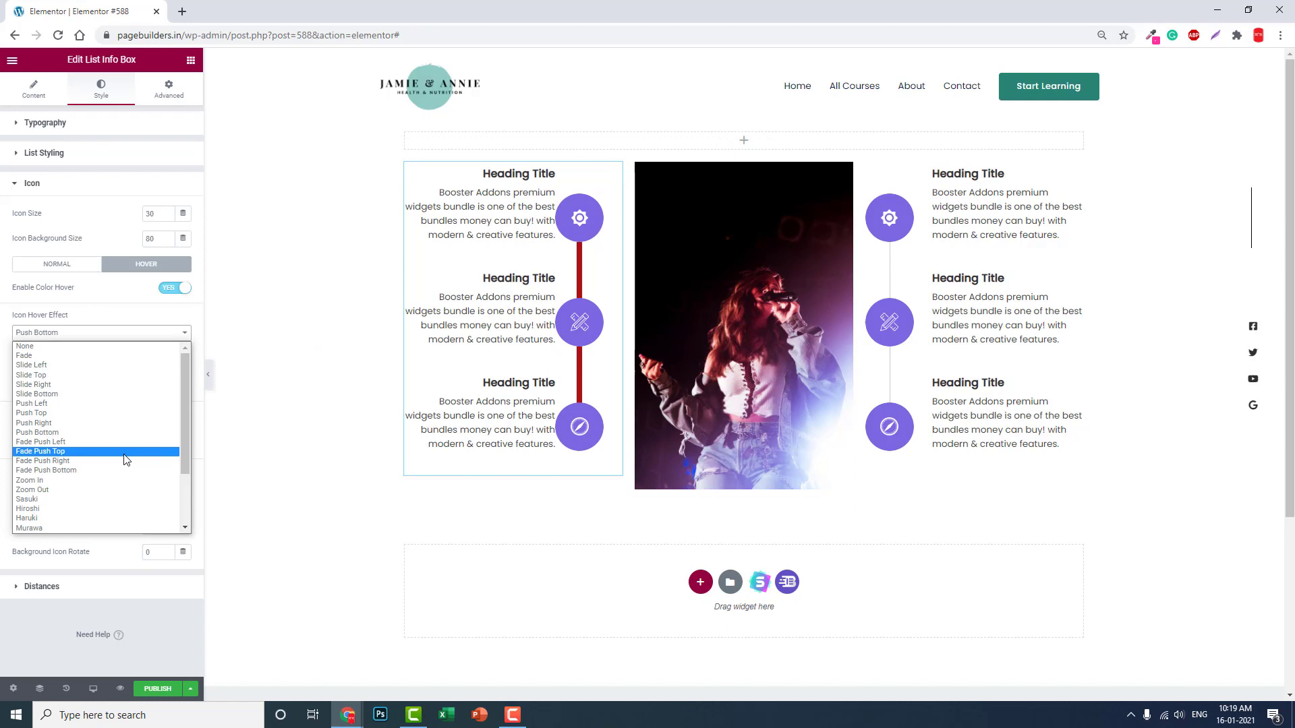
pyautogui.scroll(-5, 126, 472)
pyautogui.click(130, 510)
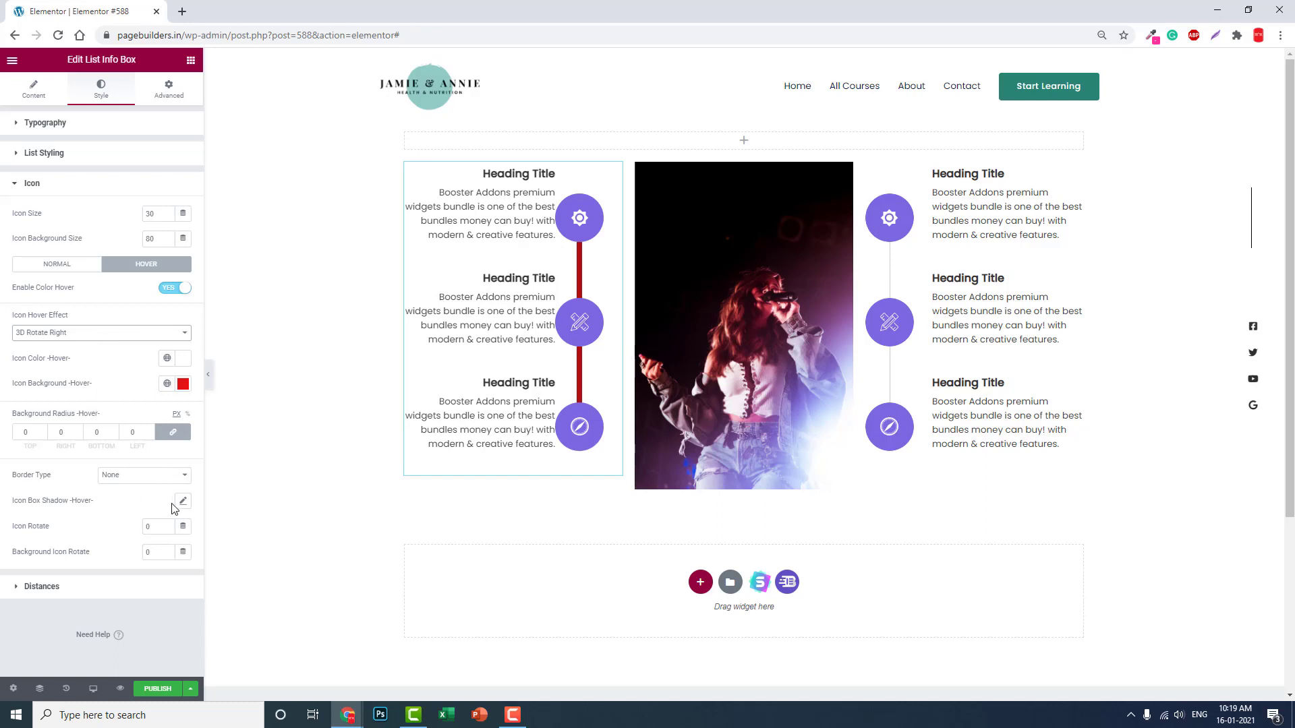
# - Expand the Distances section to review the timeline's 40 px bottom margin
pyautogui.click(108, 587)
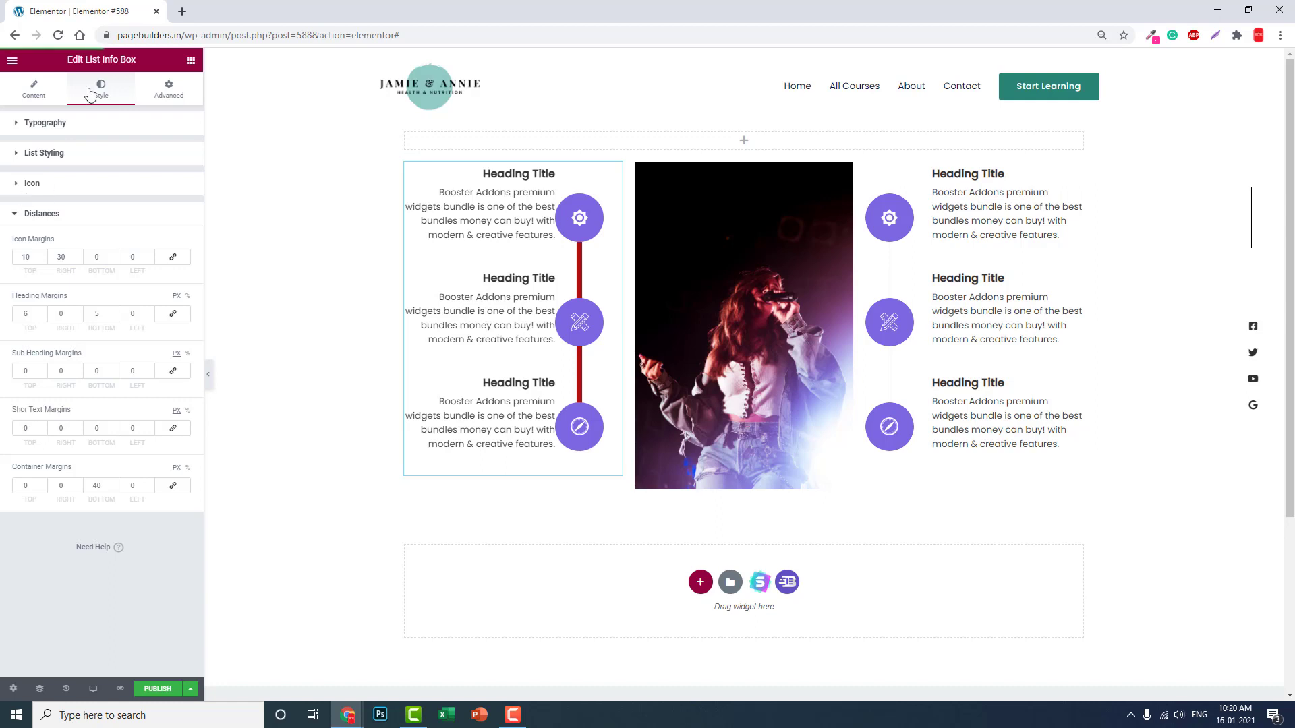
pyautogui.click(191, 59)
pyautogui.scroll(-10, 81, 351)
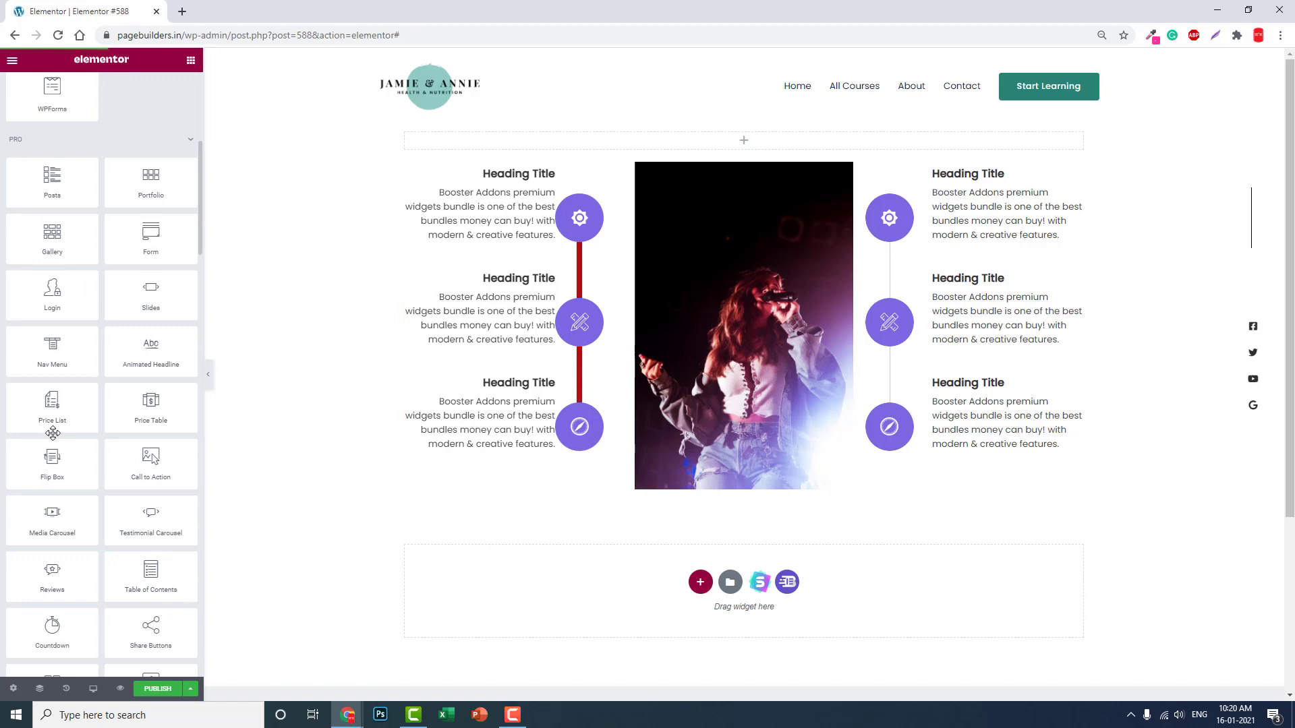
pyautogui.scroll(-2, 159, 408)
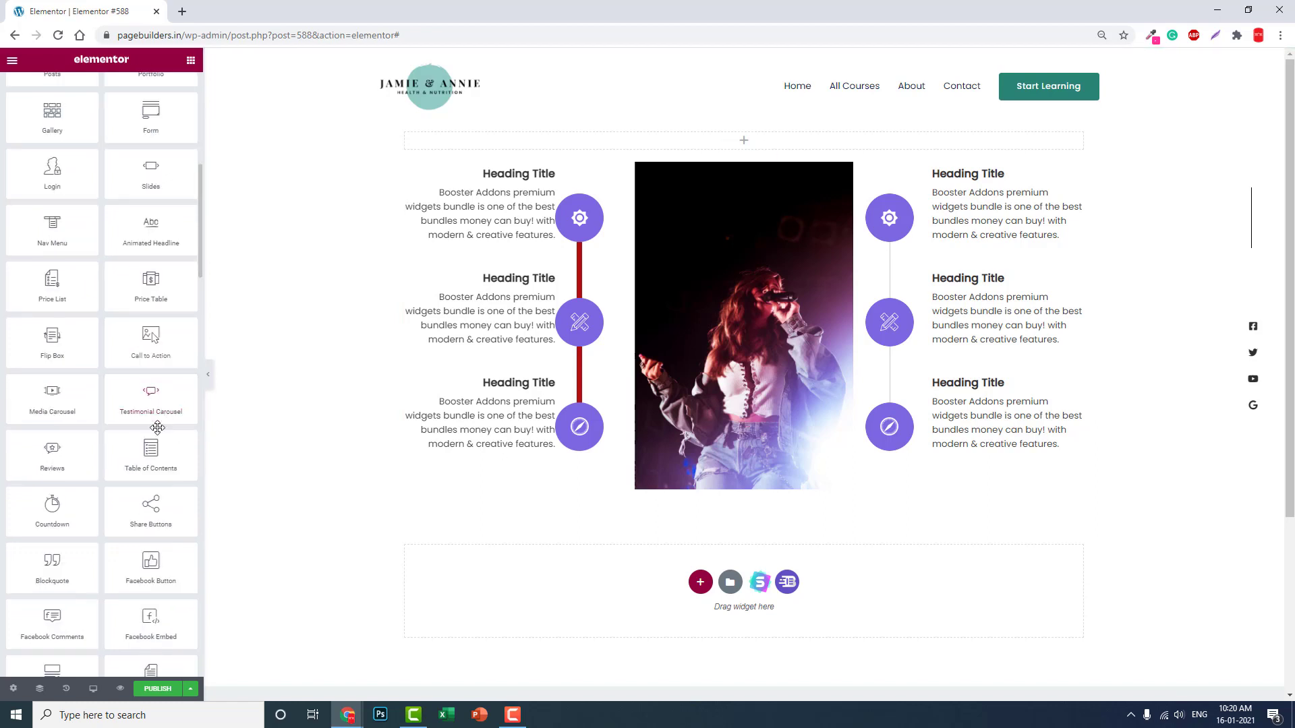